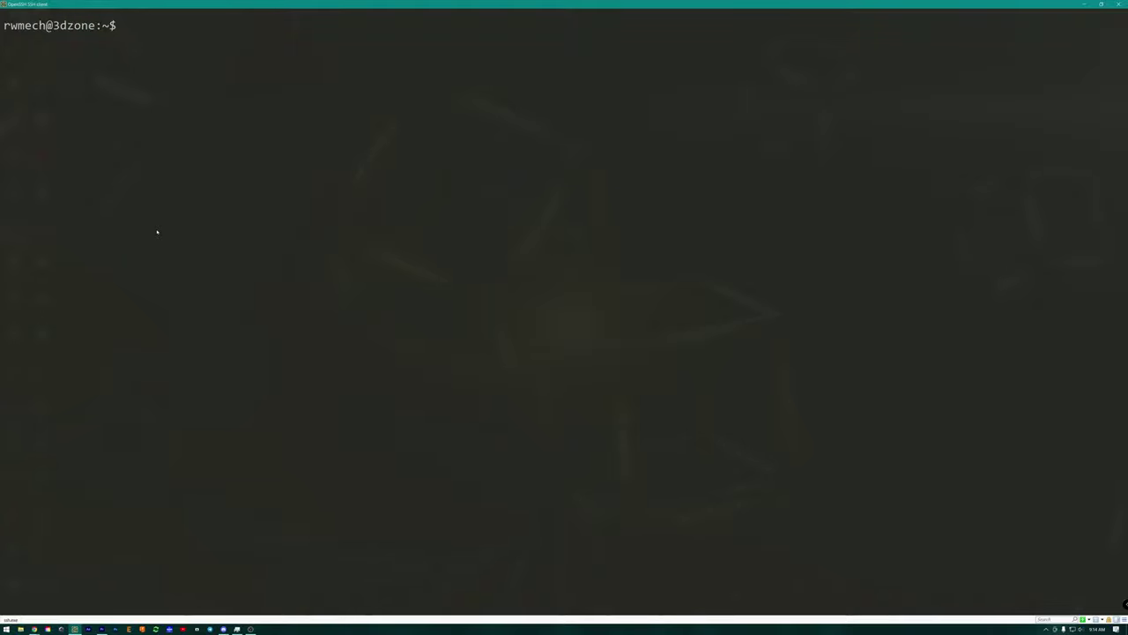
- Run sudo adduser octo5 and enter the administrator and new user passwords
text(sudo add)
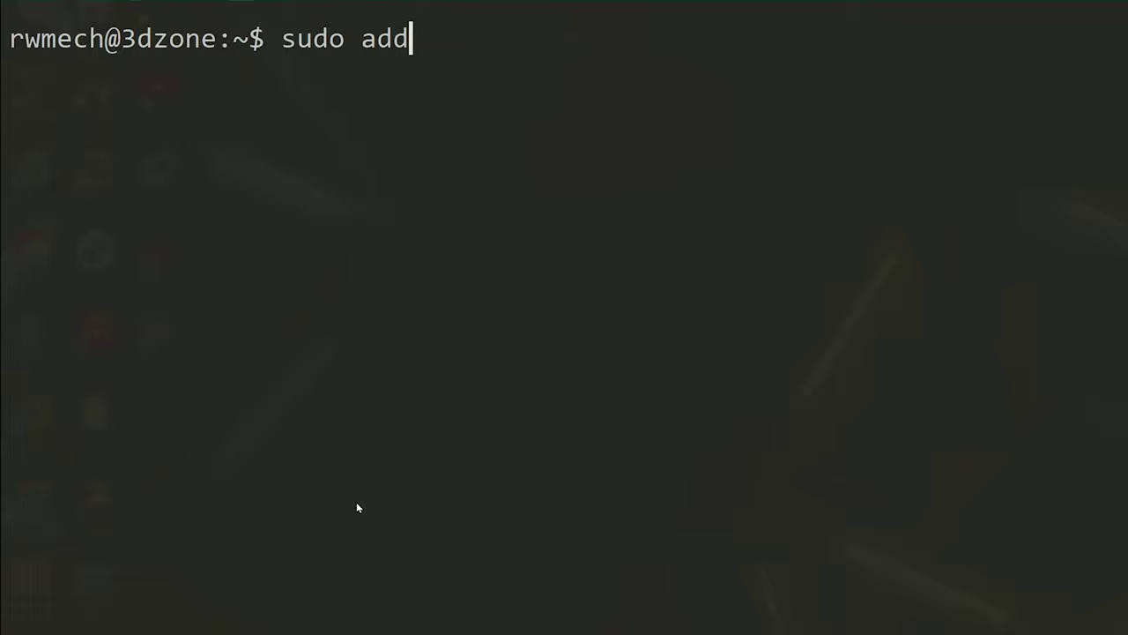
text(user octo5)
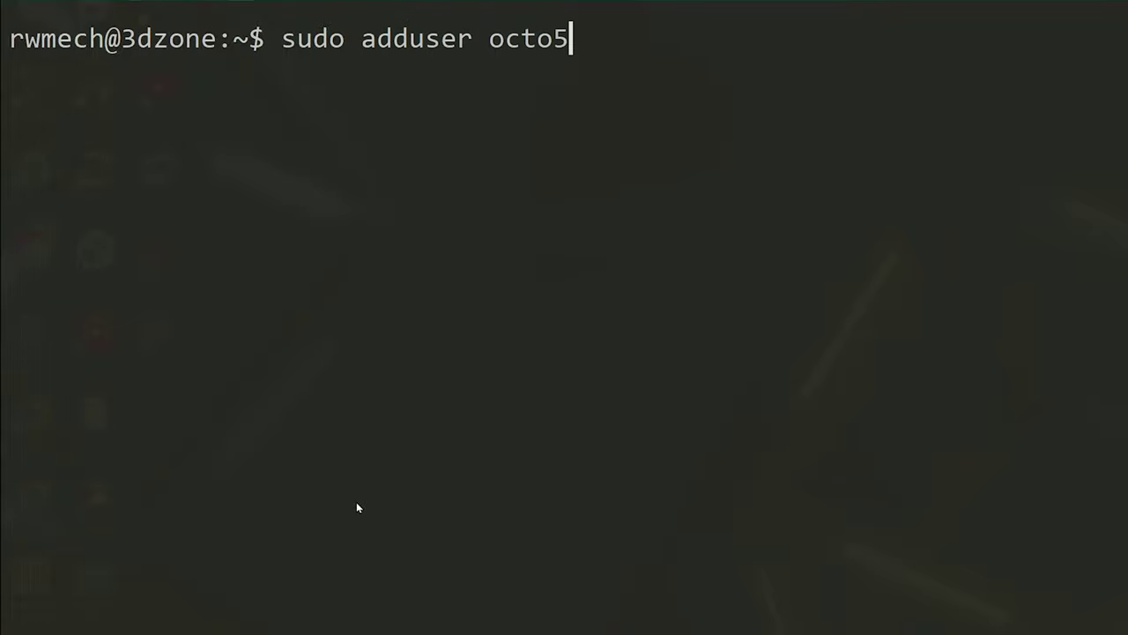
key(Return)
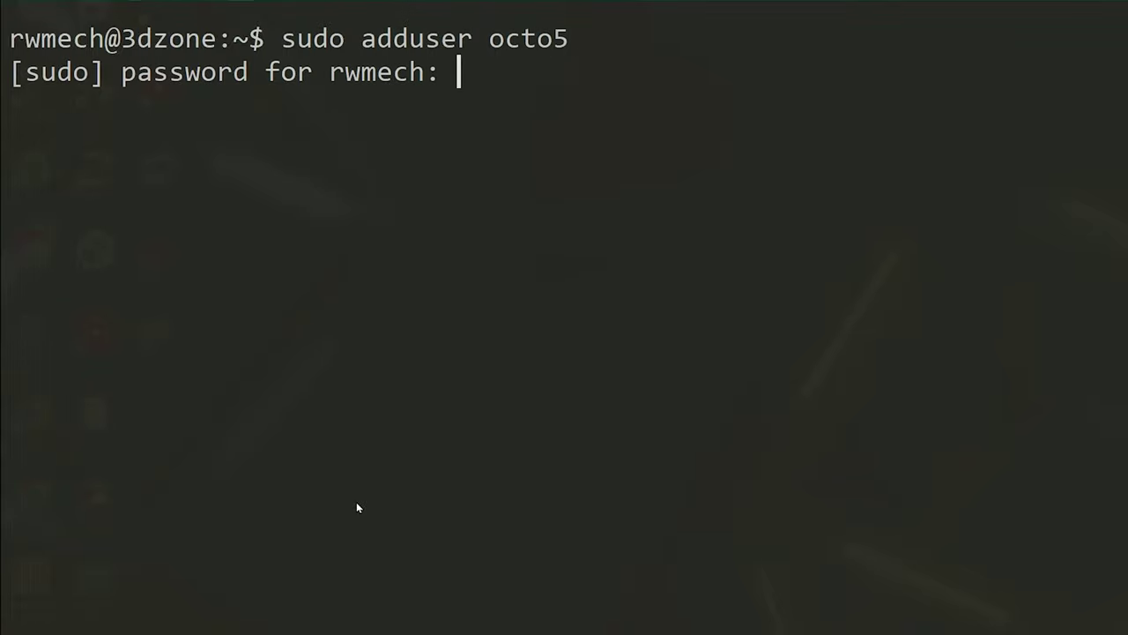
key(Return)
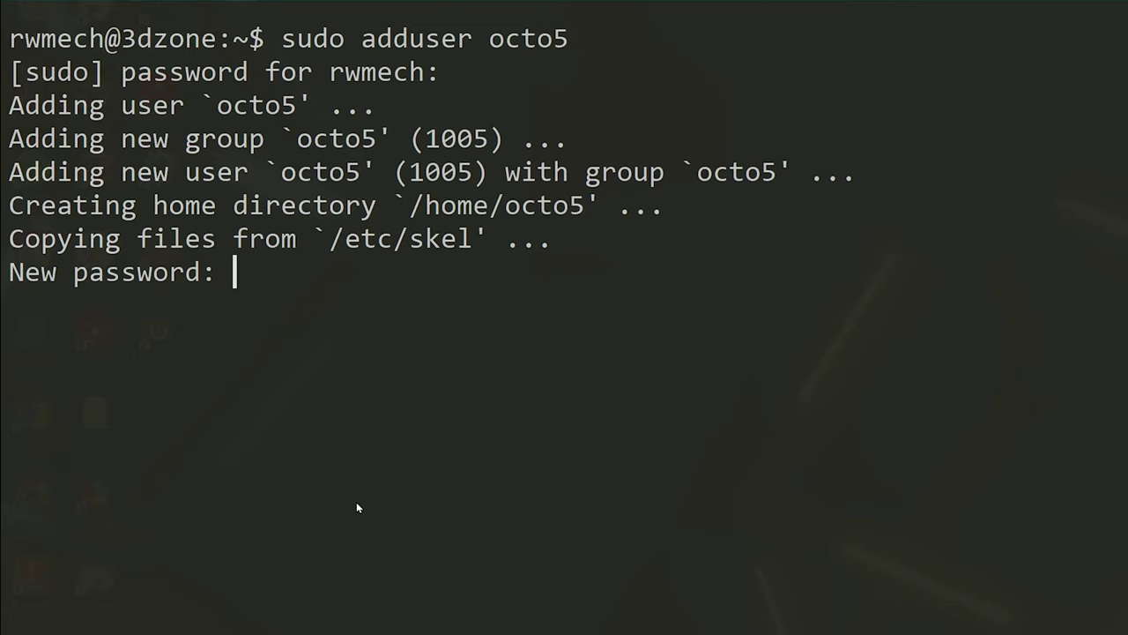
key(Return)
- Set the full name to octo5, accept the remaining details, and switch to a root shell
key(Return)
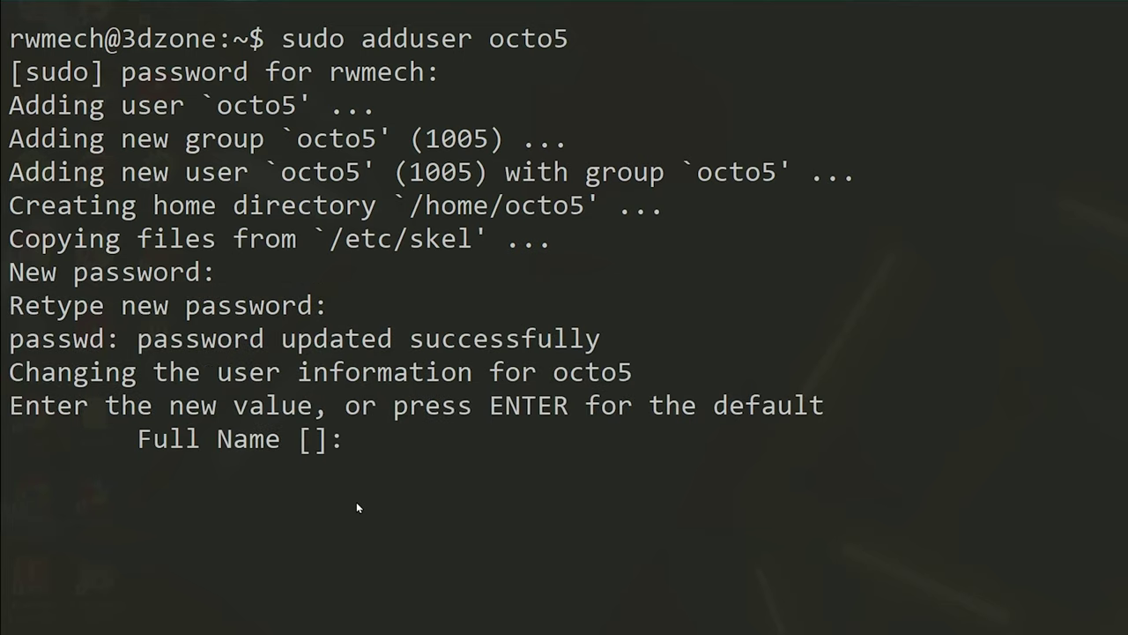
text(oco)
key(BackSpace)
text(to5)
key(Return)
key(Return)
key(Return)
key(Return)
key(Return)
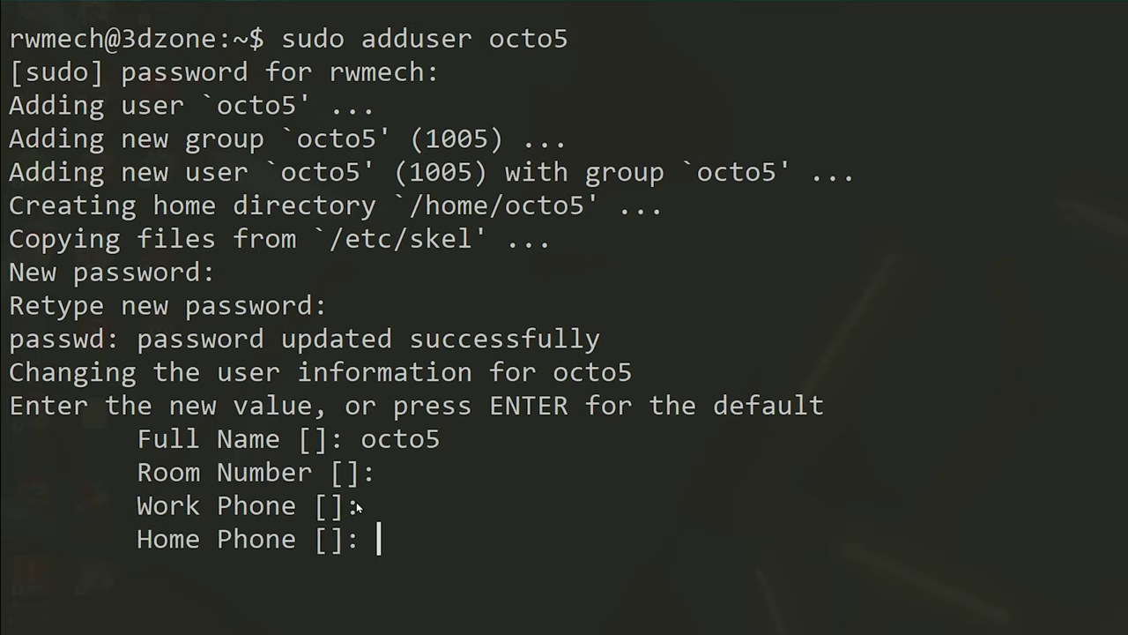
text(y)
key(Return)
key(ctrl+l)
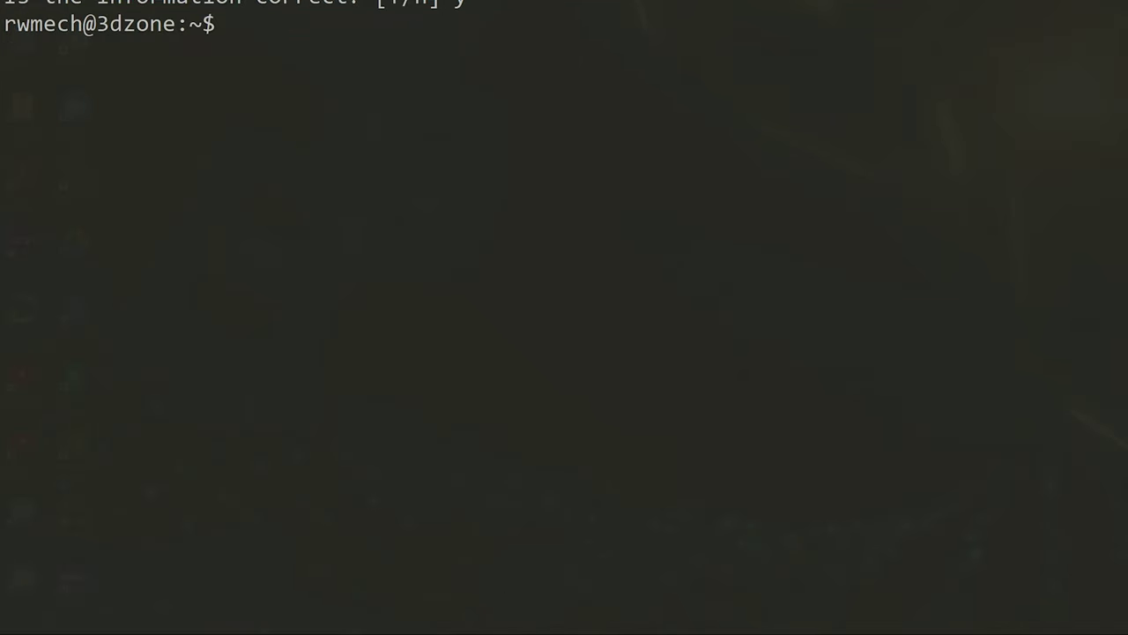
text(sudo su)
key(Return)
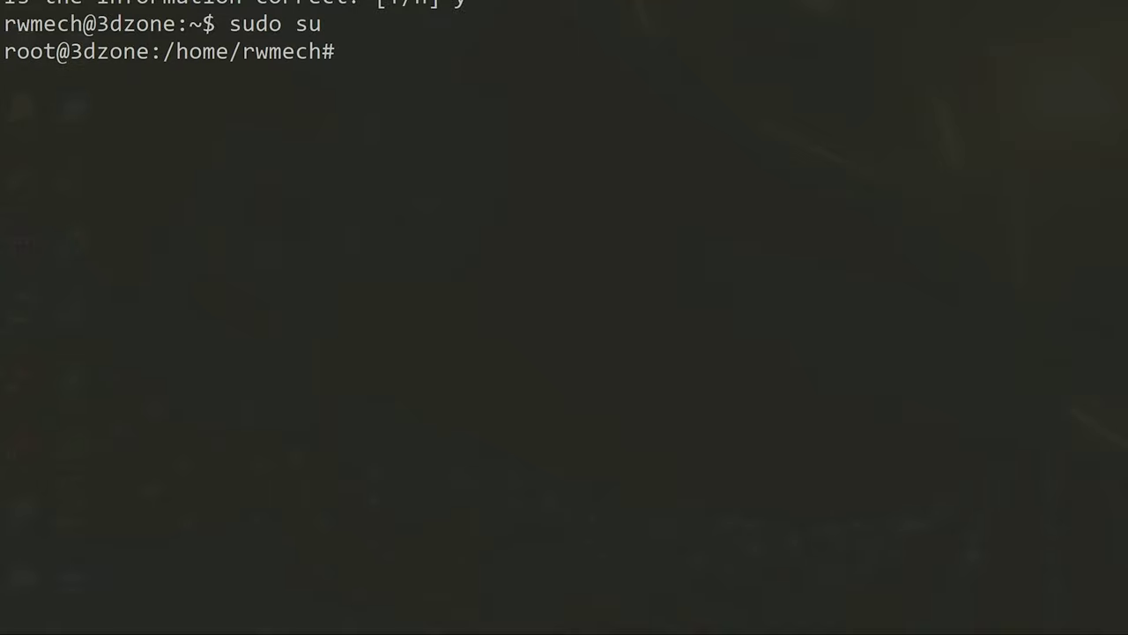
- In /home/octo5, create a Python 3 virtual environment named OctoPrint
text(cd /home/octo)
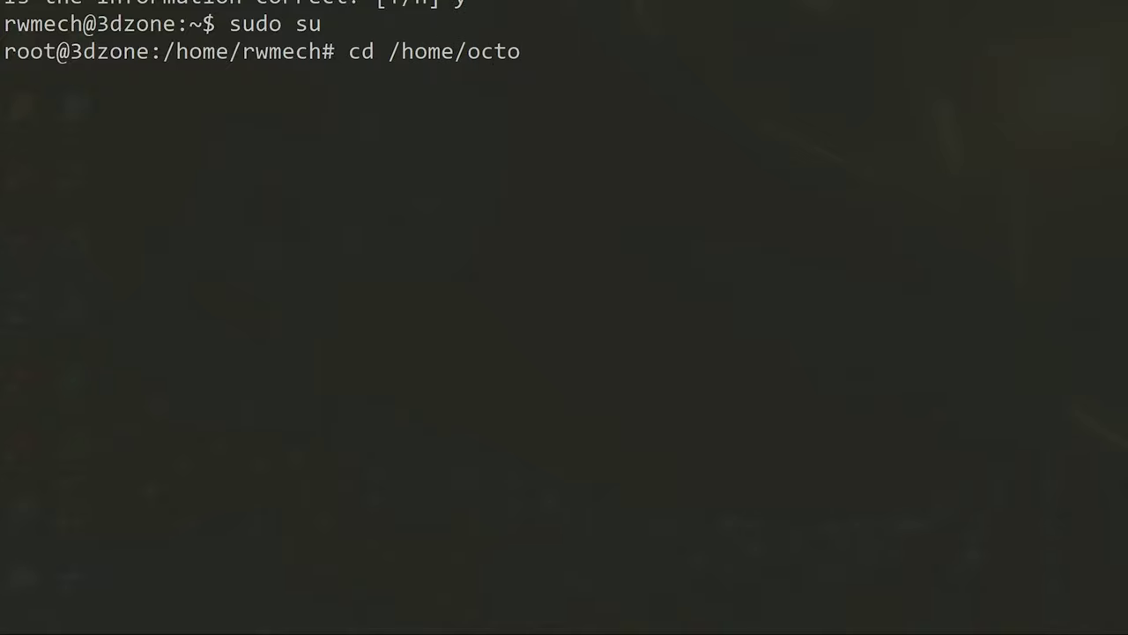
text(5)
key(Return)
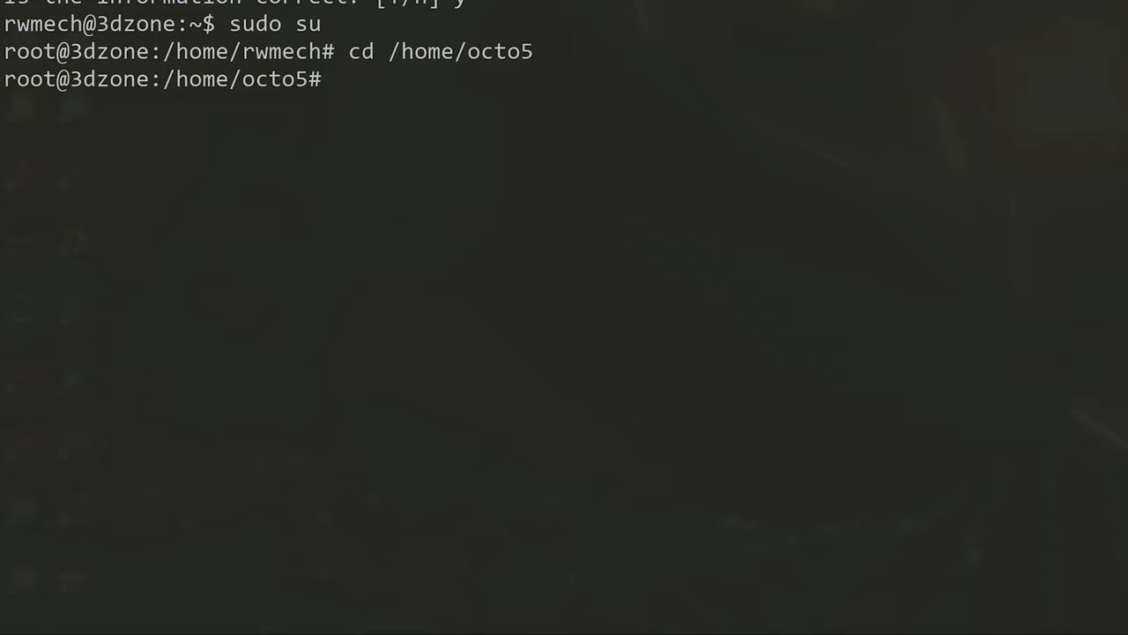
text(python)
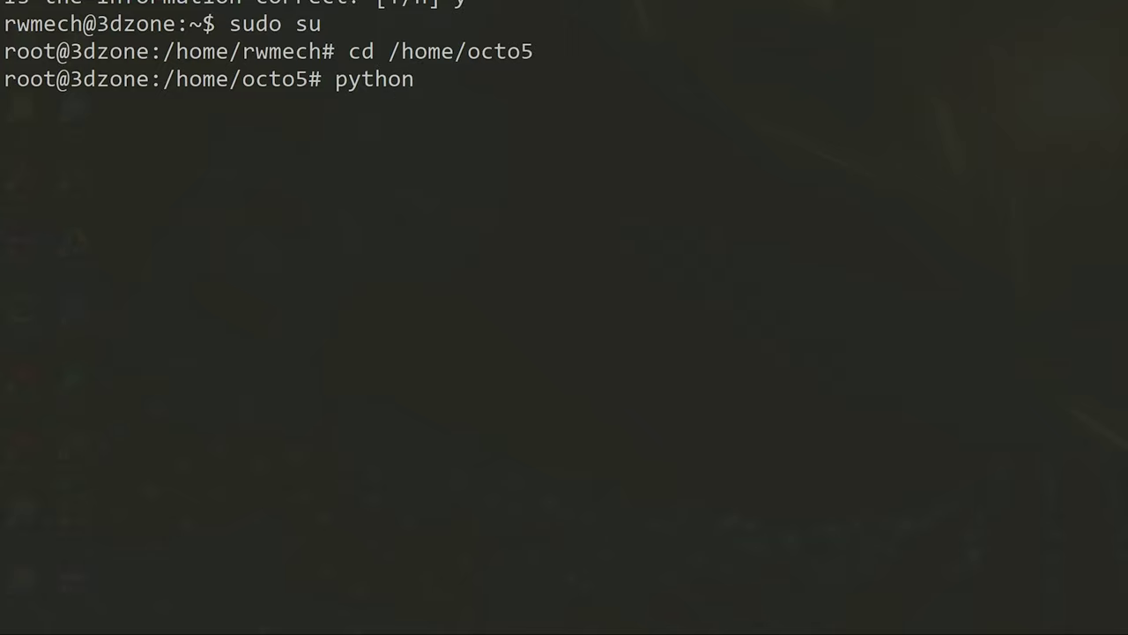
text(3 -m ven)
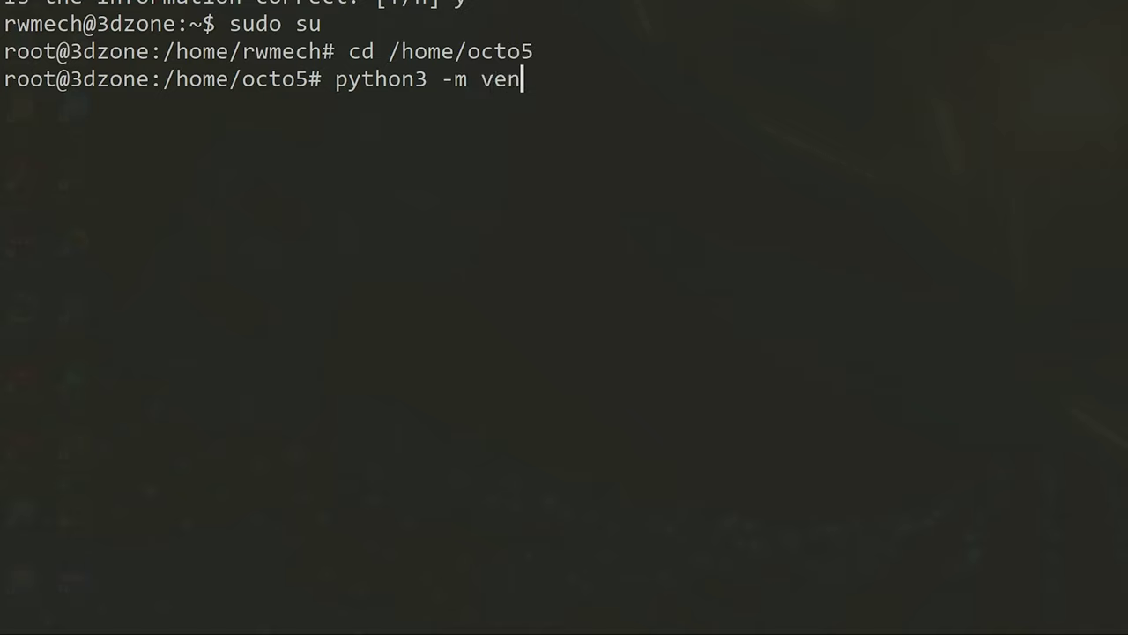
text(v OctoP)
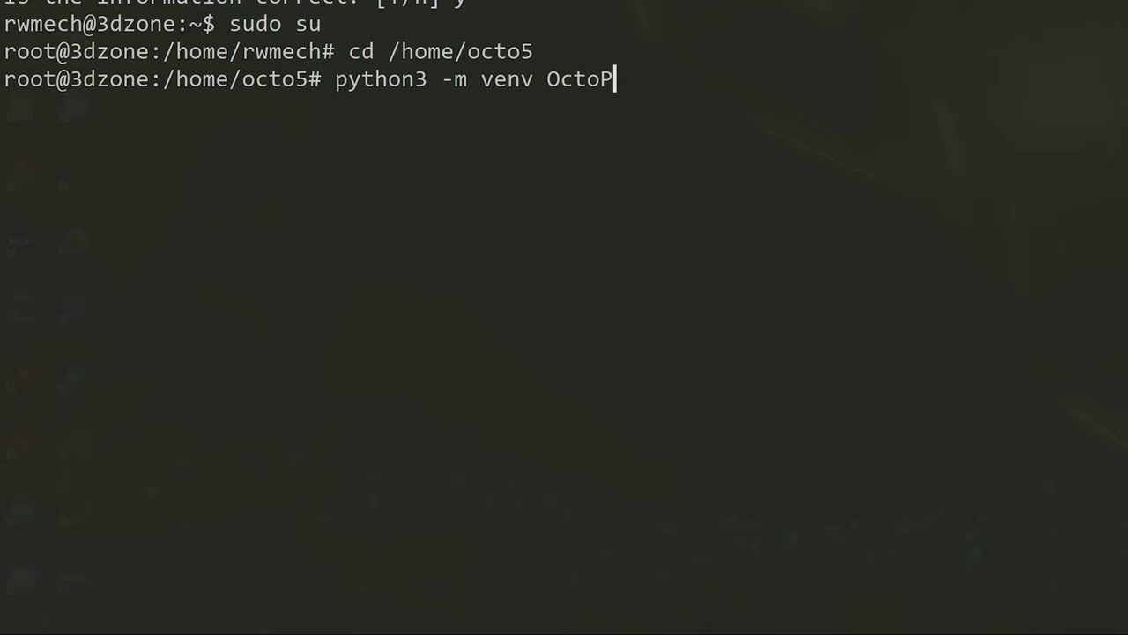
text(rint)
key(Return)
- Enter the command OctoPrint/bin/pip install OctoPrint
text(OctoPrint/bin)
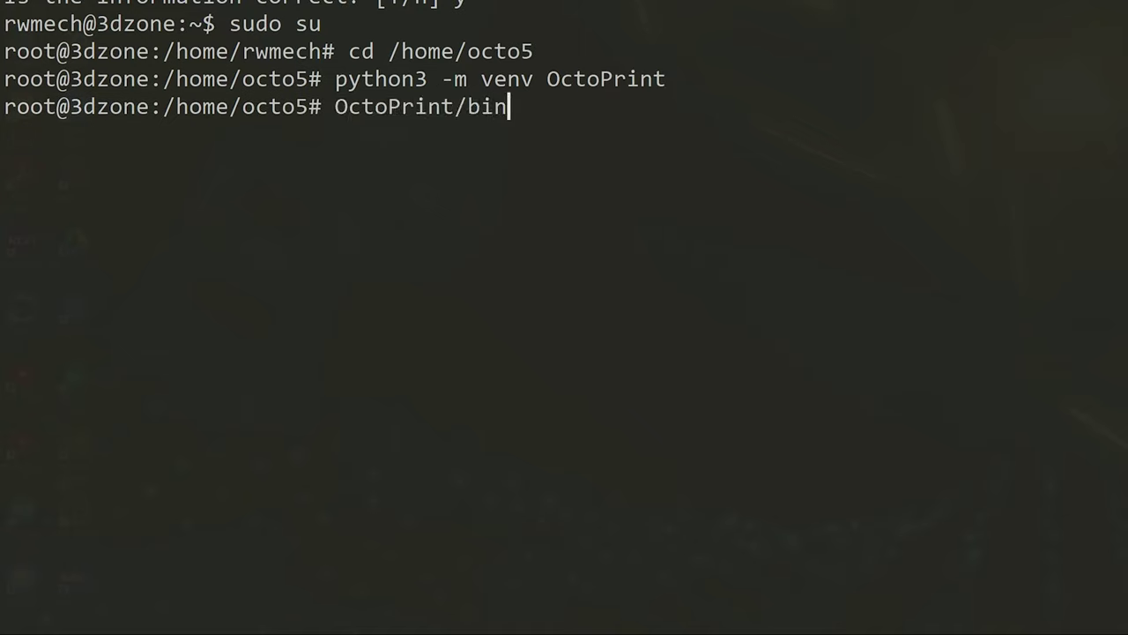
text(/p)
key(BackSpace)
text(/pup)
key(BackSpace)
key(BackSpace)
text(ip install OctoPrint)
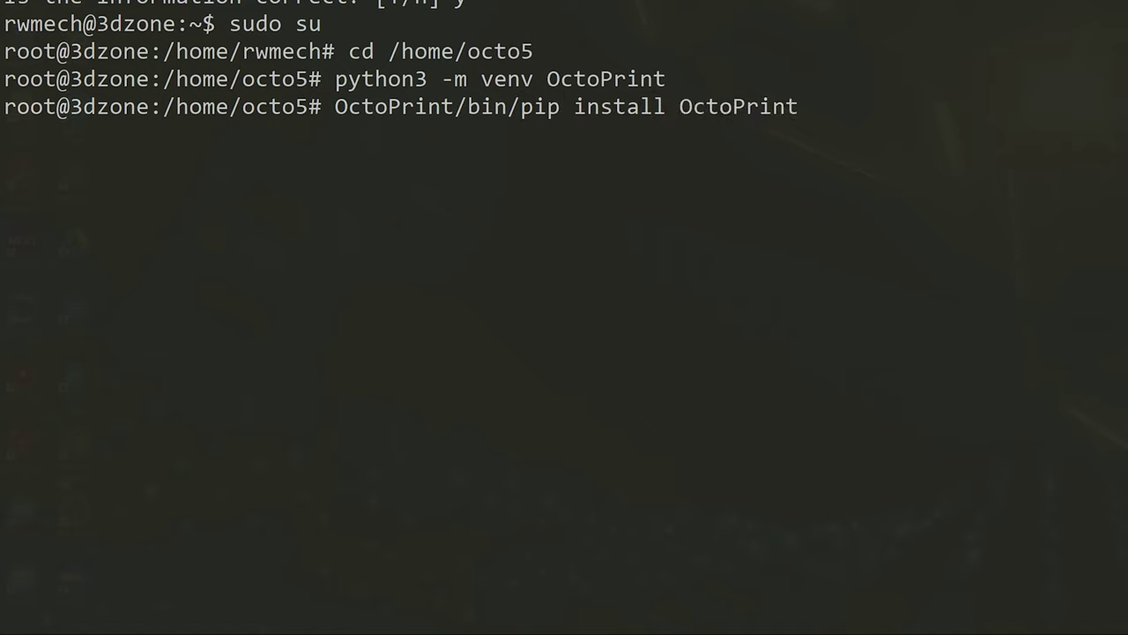
- Install OctoPrint into the environment and list the folder with ls -l
key(Return)
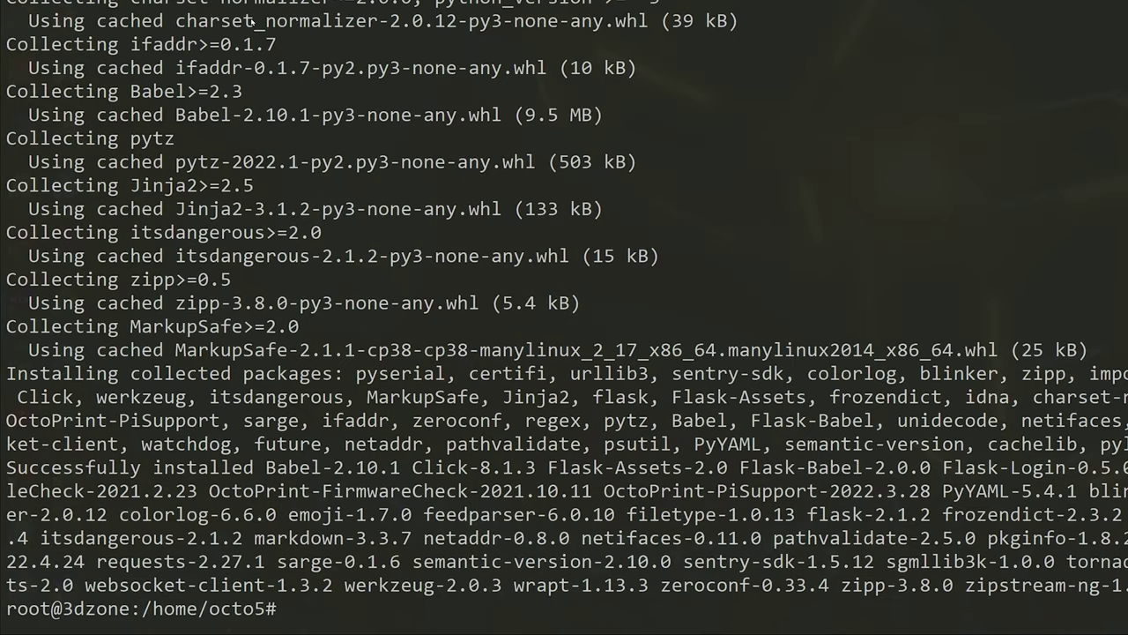
text(ls -l)
key(Return)
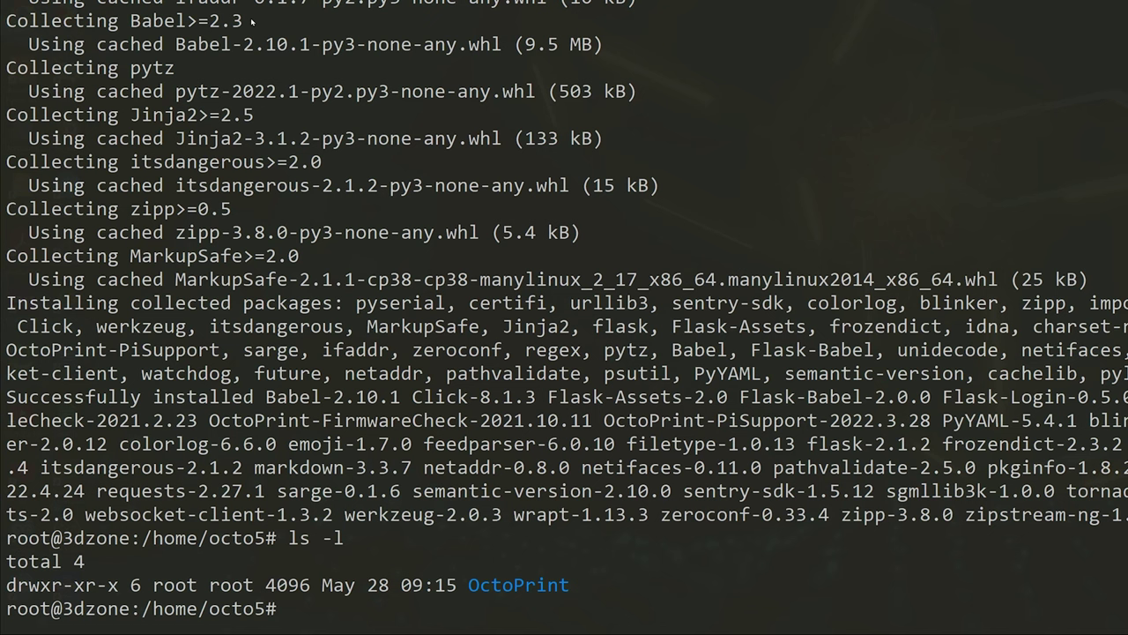
- Recursively set the OctoPrint folder owner to octo5.octo5 and verify with ls -l
text(chown)
text( octo5.octo5 OctoPrint)
key(Home)
key(Right)
key(Right)
key(Right)
key(Right)
key(Right)
text(-R)
key(Return)
text(ls -l)
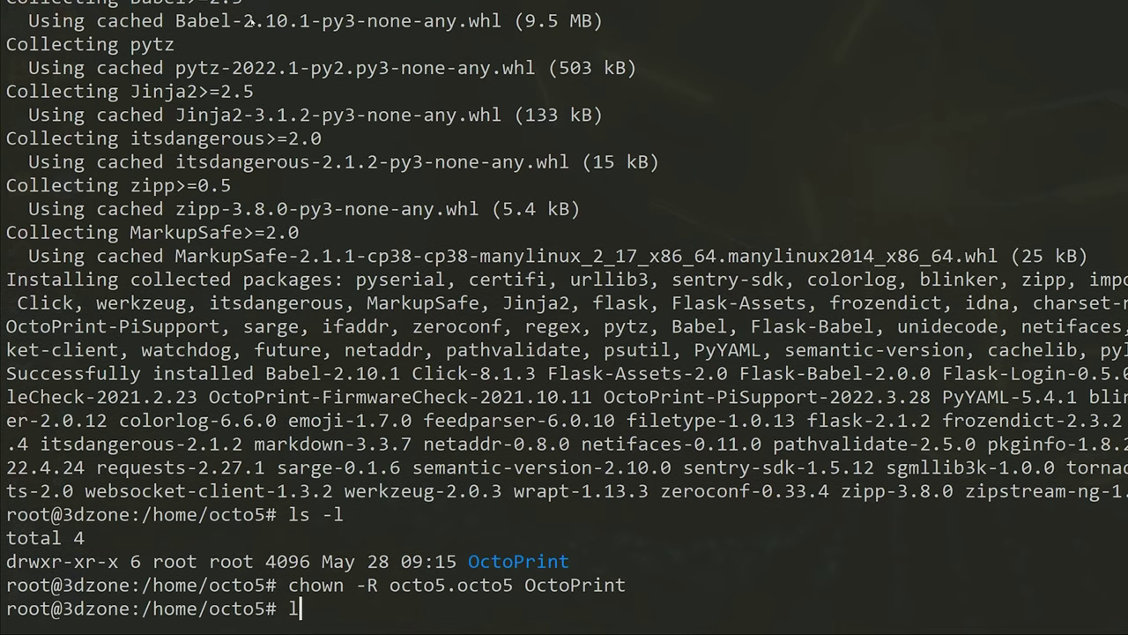
key(Return)
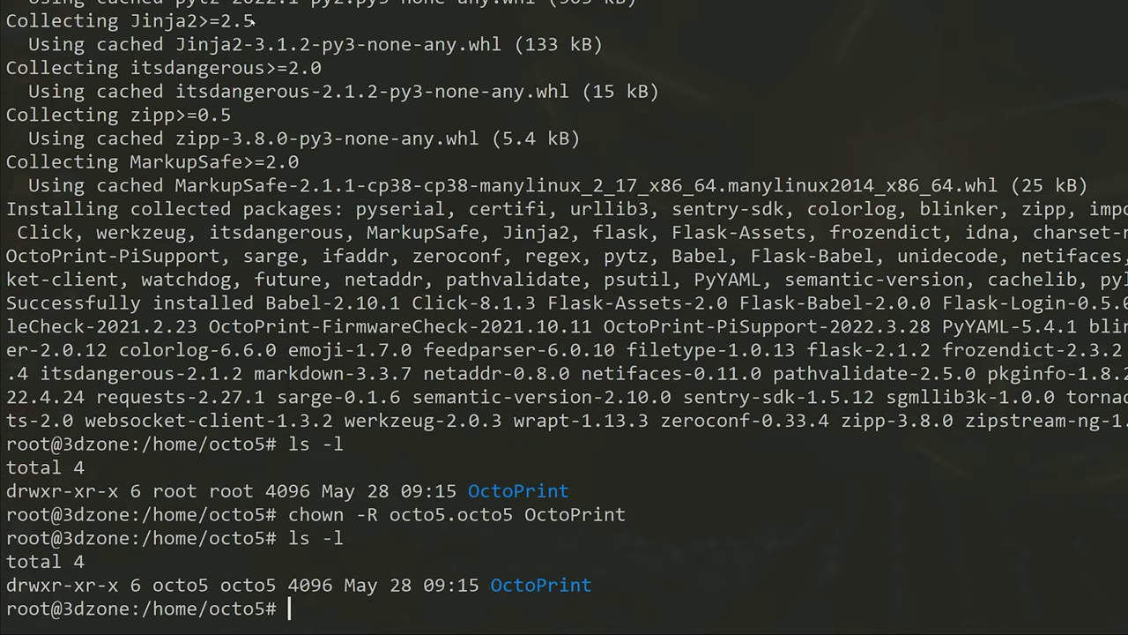
- In the crontab, duplicate the octo4 startup line and change its port to 5200
text(crontab -e)
key(Return)
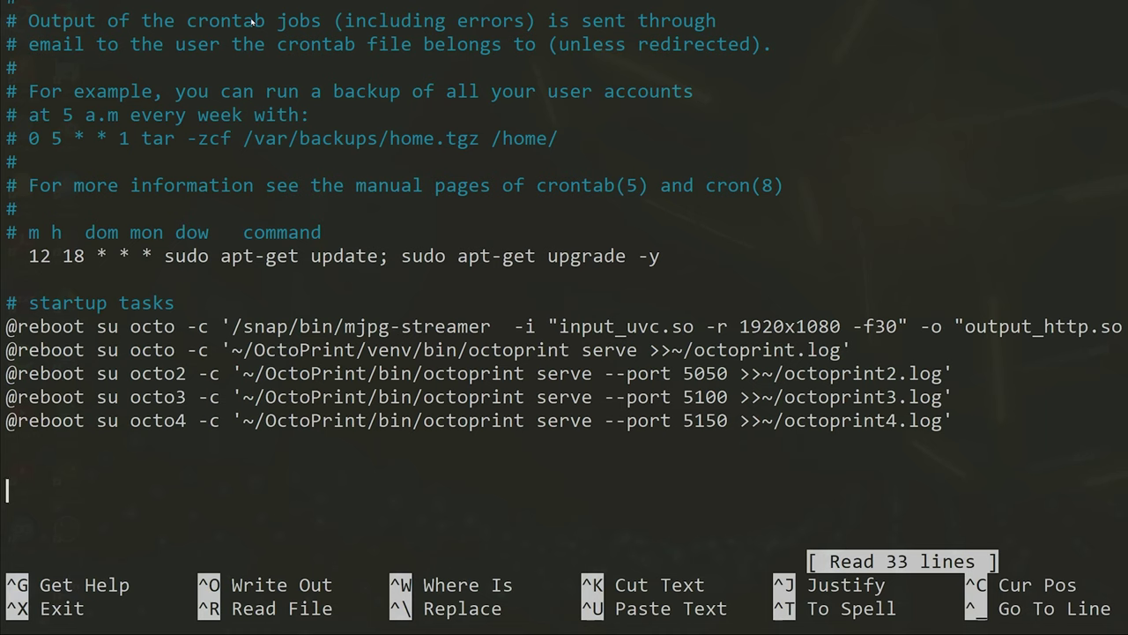
key(Up)
key(ctrl+k)
key(ctrl+u)
key(ctrl+u)
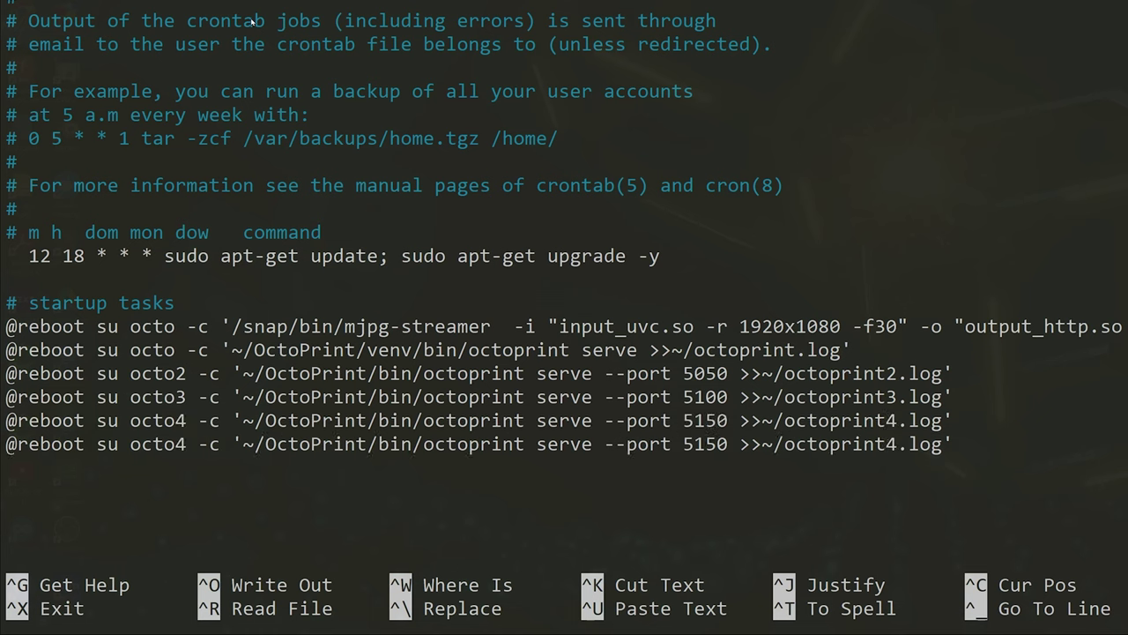
key(Down)
key(Up)
key(Right)
key(Right)
key(Right)
key(Right)
key(Right)
key(Right)
key(Right)
key(Right)
key(Right)
key(Right)
key(Right)
key(Right)
key(Right)
key(Right)
key(Right)
key(Right)
key(Right)
key(Right)
key(Right)
key(Right)
key(Right)
key(Right)
key(Right)
key(Right)
key(Right)
key(Right)
key(Right)
key(Right)
key(Right)
key(Right)
key(Right)
key(Right)
key(Right)
key(Right)
key(Right)
key(Right)
key(Up)
key(Up)
key(Up)
key(Down)
key(Down)
key(Down)
key(Right)
key(Right)
key(Right)
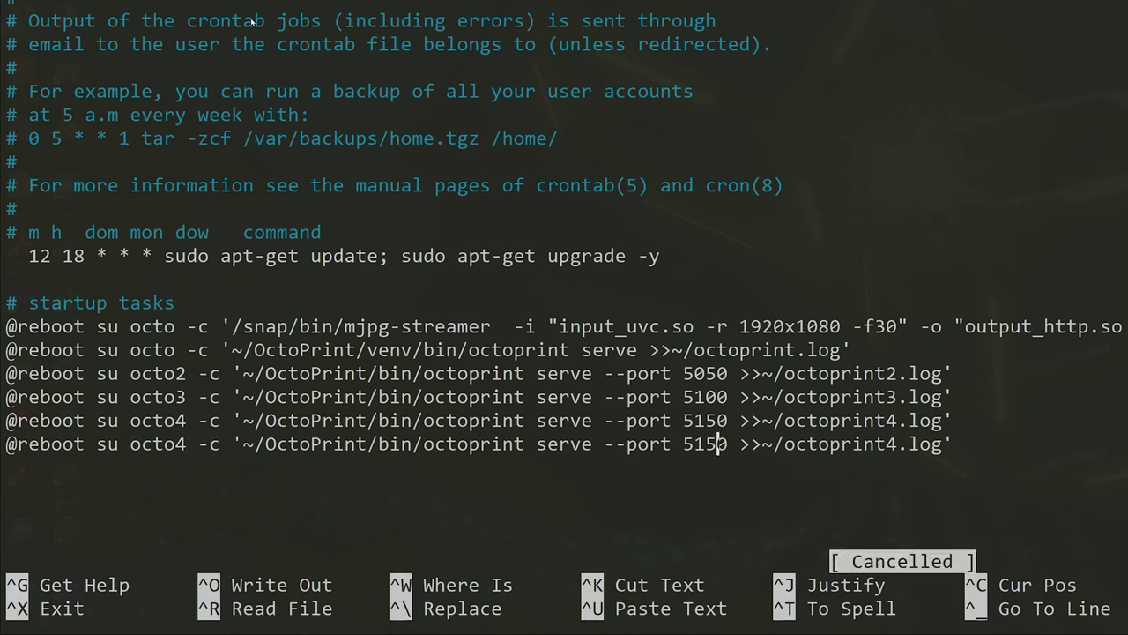
key(BackSpace)
key(BackSpace)
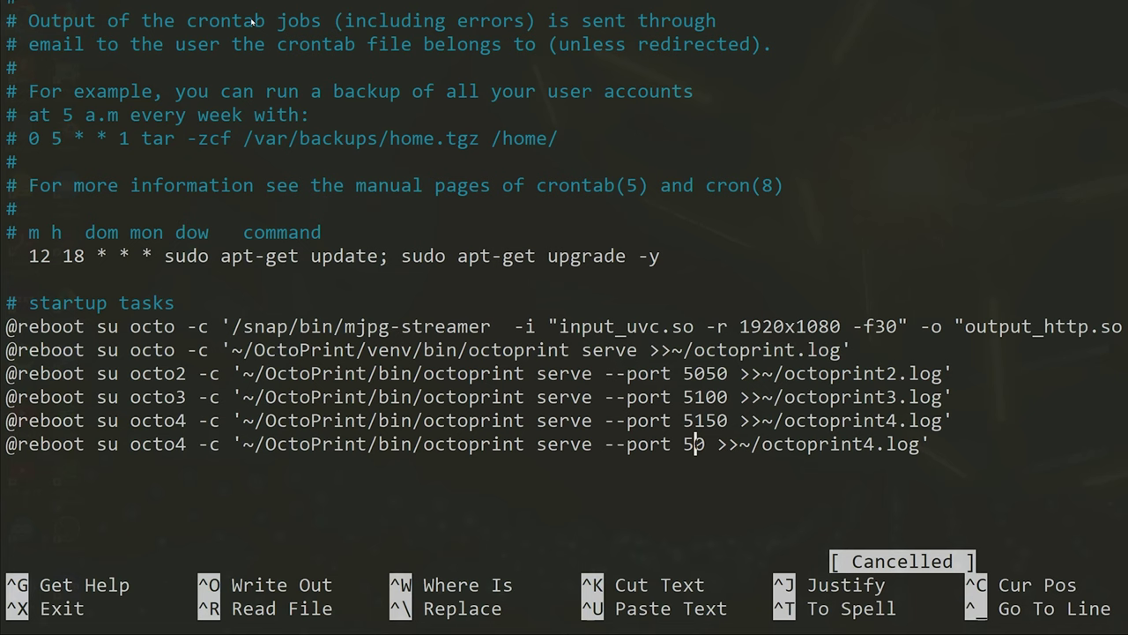
text(20)
- Change the duplicated line's log to octoprint5.log and its user to octo5
key(Down)
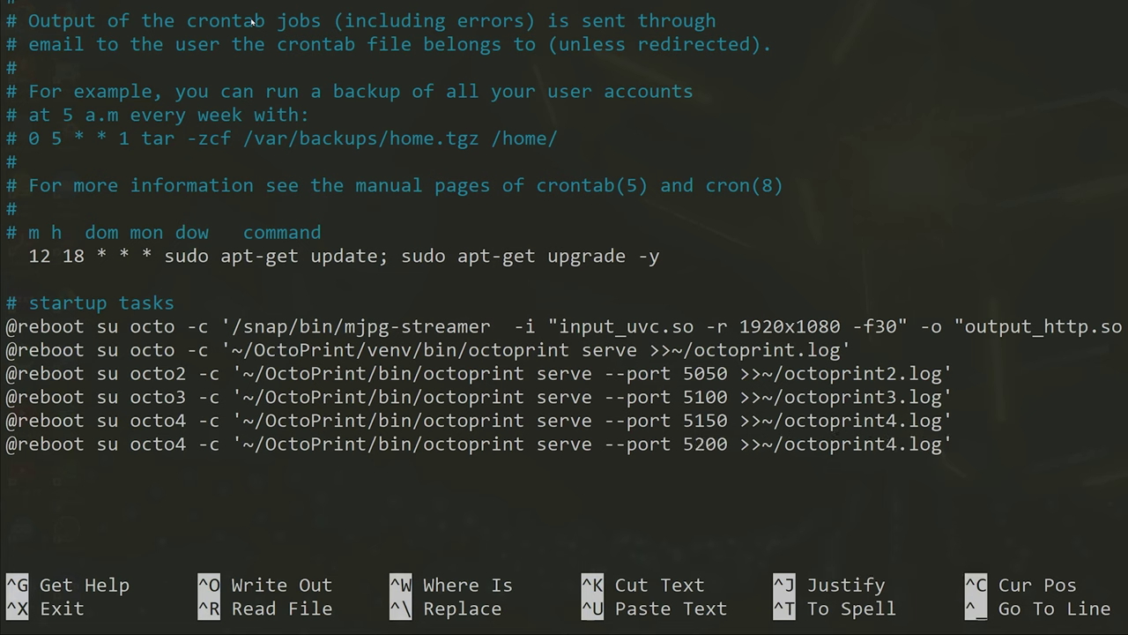
key(Up)
key(Right)
key(Right)
key(Right)
key(Right)
key(Right)
key(Right)
key(Right)
key(Right)
key(Right)
key(Right)
key(Right)
key(Right)
key(Right)
key(Right)
key(Right)
key(Delete)
text(5)
click(199, 443)
key(Left)
key(BackSpace)
text(5)
key(Right)
key(Right)
key(Right)
key(Right)
key(Right)
key(Right)
key(Right)
key(Right)
key(Right)
key(Right)
key(Right)
key(Right)
key(Right)
key(Right)
key(Right)
key(Right)
key(Right)
key(Right)
key(Right)
key(Right)
key(Right)
key(Right)
key(Right)
key(Right)
key(Right)
key(Right)
key(Right)
key(Right)
key(Right)
key(Right)
key(Right)
key(Right)
key(Right)
key(Right)
key(Right)
key(Right)
key(Right)
key(Right)
key(Right)
key(Right)
- Save the crontab and reboot the server with sudo reboot
key(ctrl+x)
key(y)
key(Return)
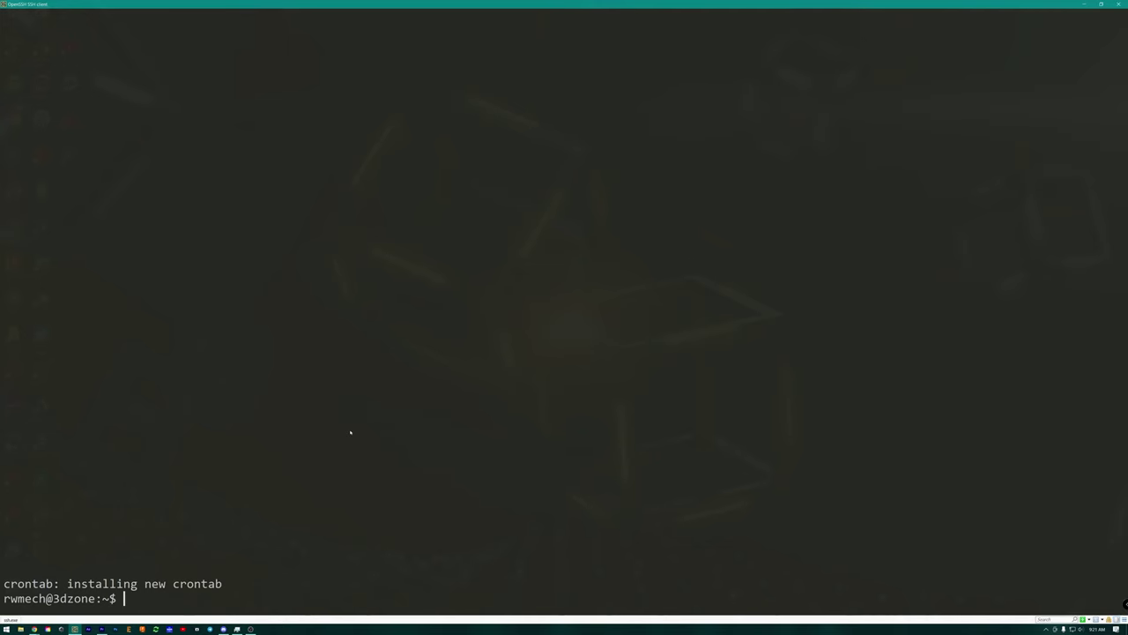
key(ctrl+l)
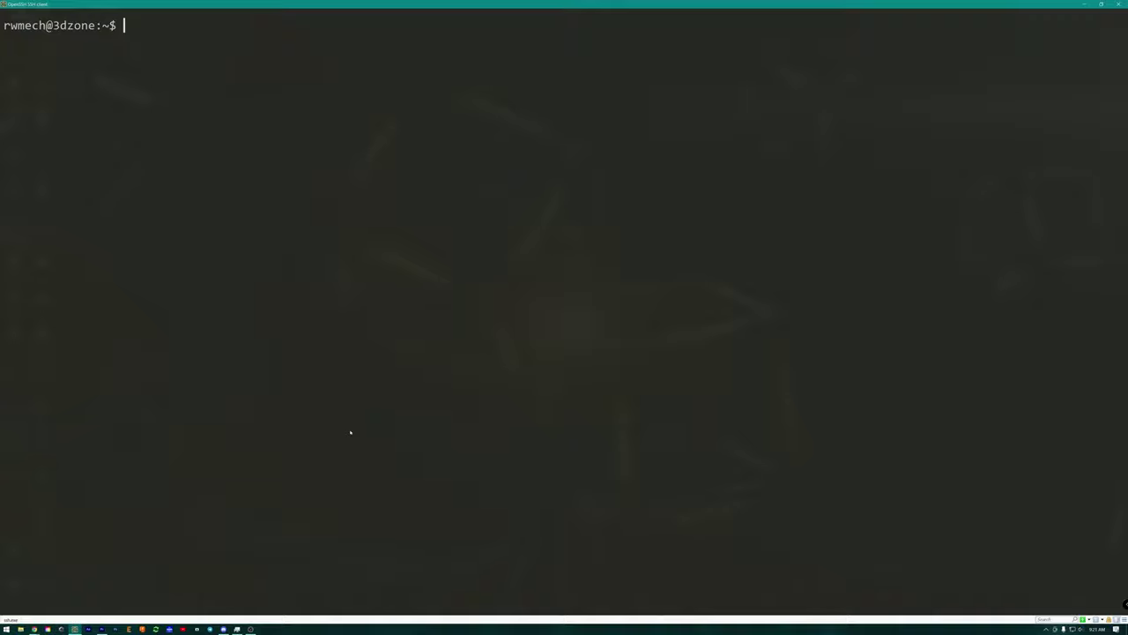
text(sudo reboot)
key(Return)
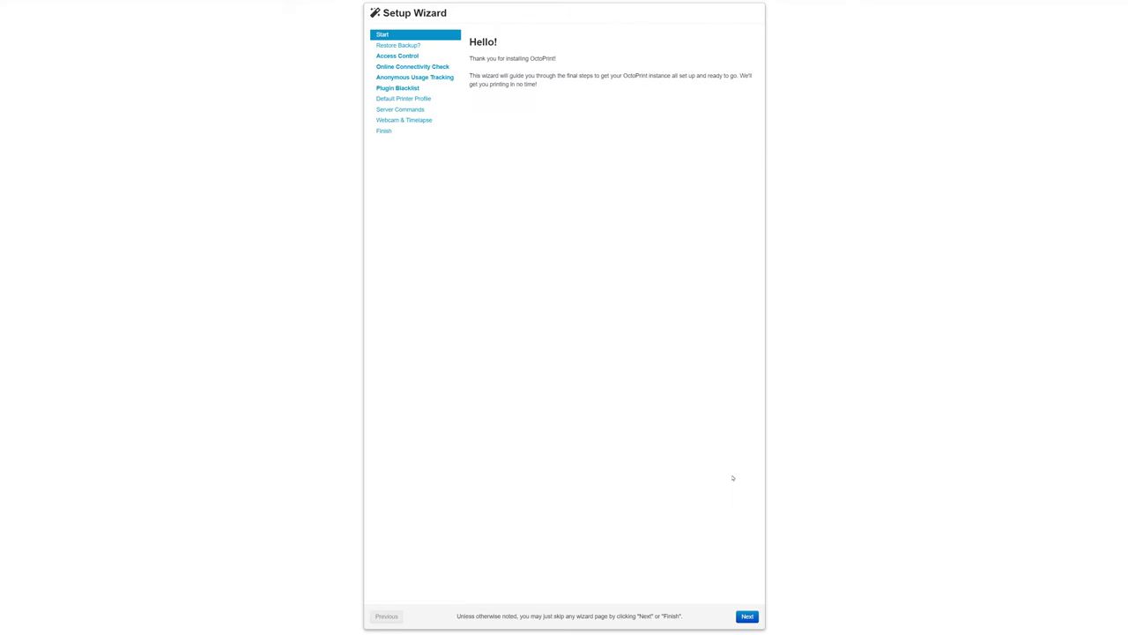
- Skip backup restore and create the OctoPrint administrator account with its password
click(746, 615)
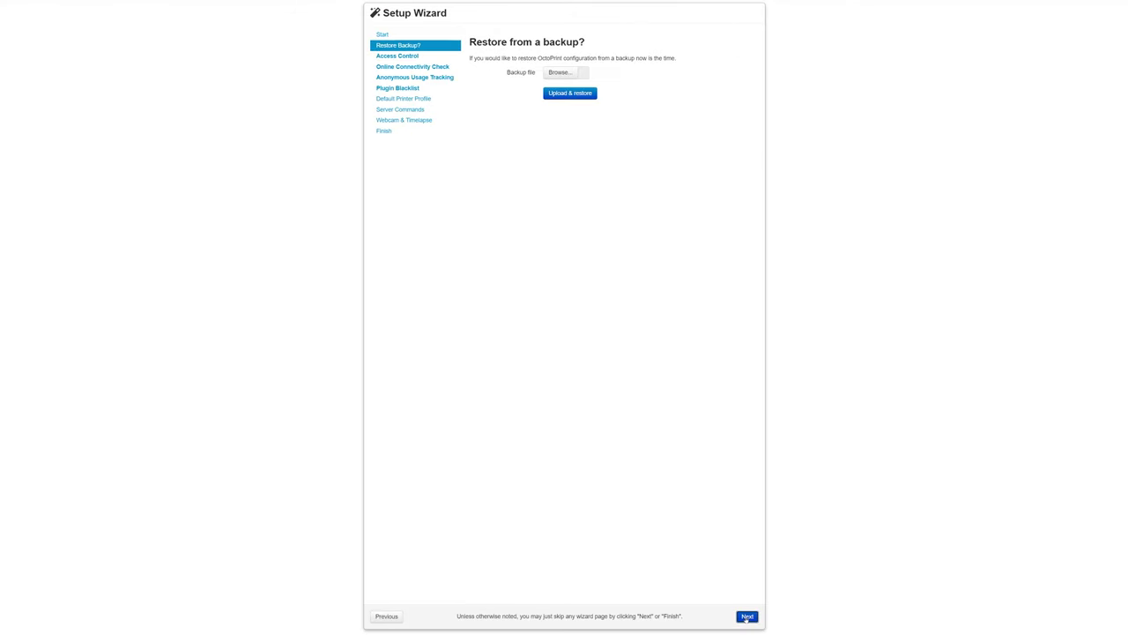
click(747, 616)
click(573, 108)
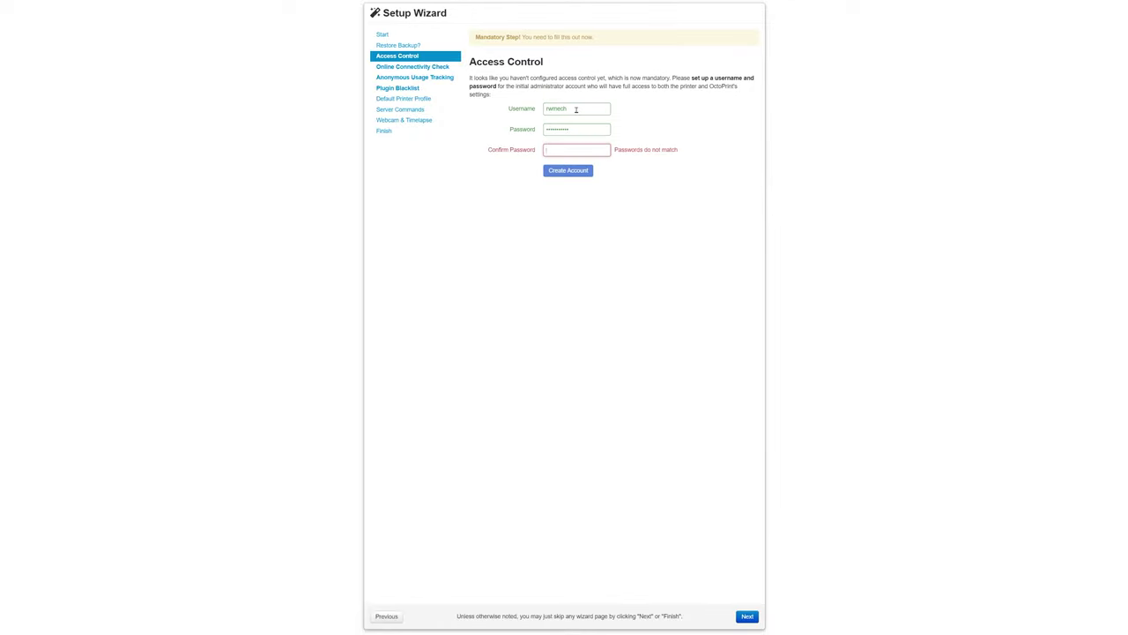
key(shift+Tab)
key(ctrl+v)
key(Tab)
key(ctrl+v)
key(Tab)
key(Return)
click(1062, 89)
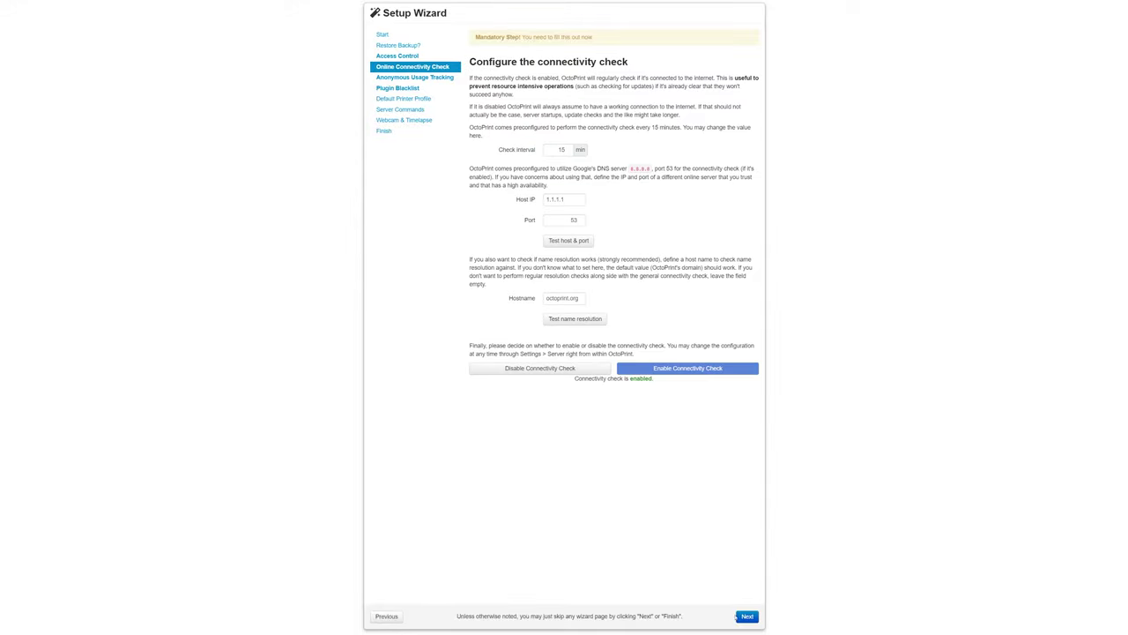
- Continue through the remaining OctoPrint setup wizard pages with default choices
click(747, 616)
click(748, 616)
click(748, 616)
click(748, 616)
click(747, 616)
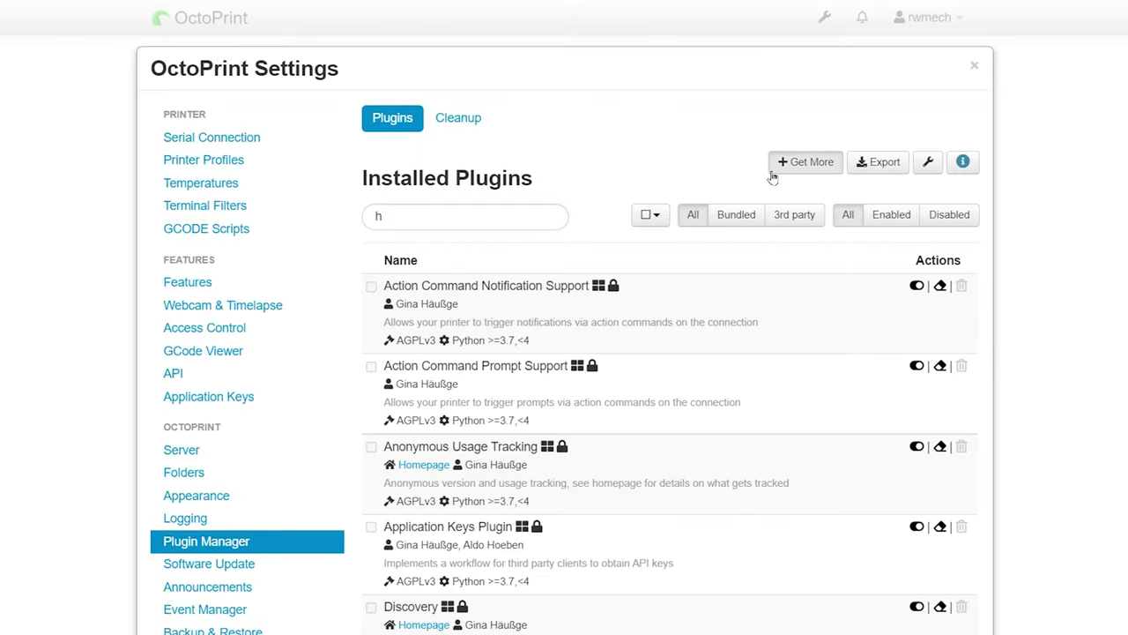
- Search the plugin repository for 'home' and install HomeAssistant Discovery
click(787, 162)
click(472, 157)
text(home)
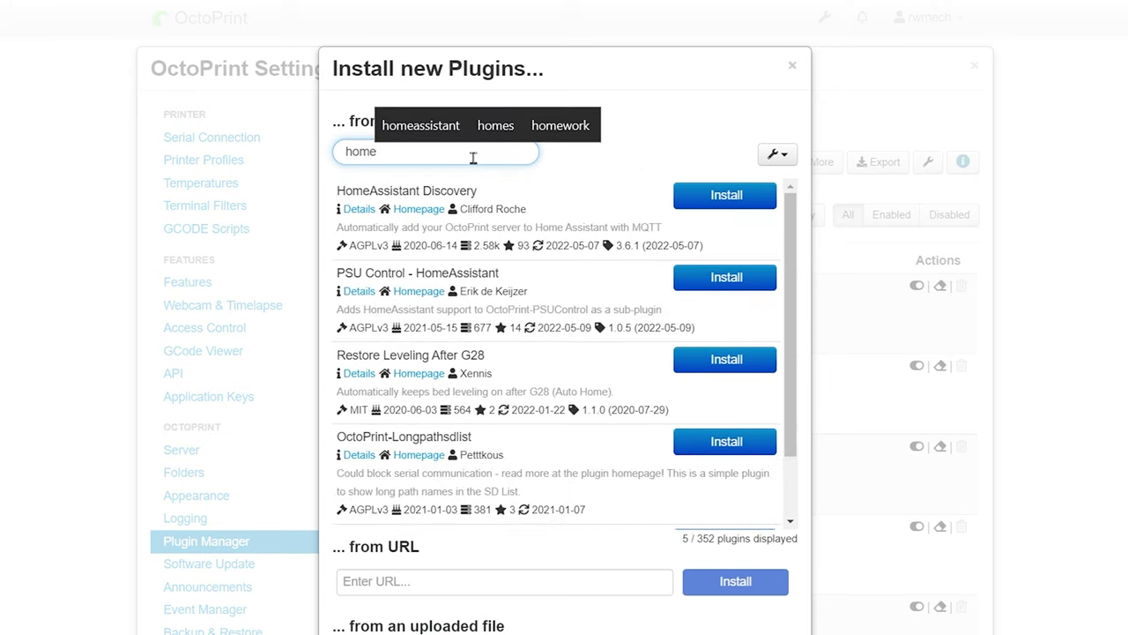
click(725, 193)
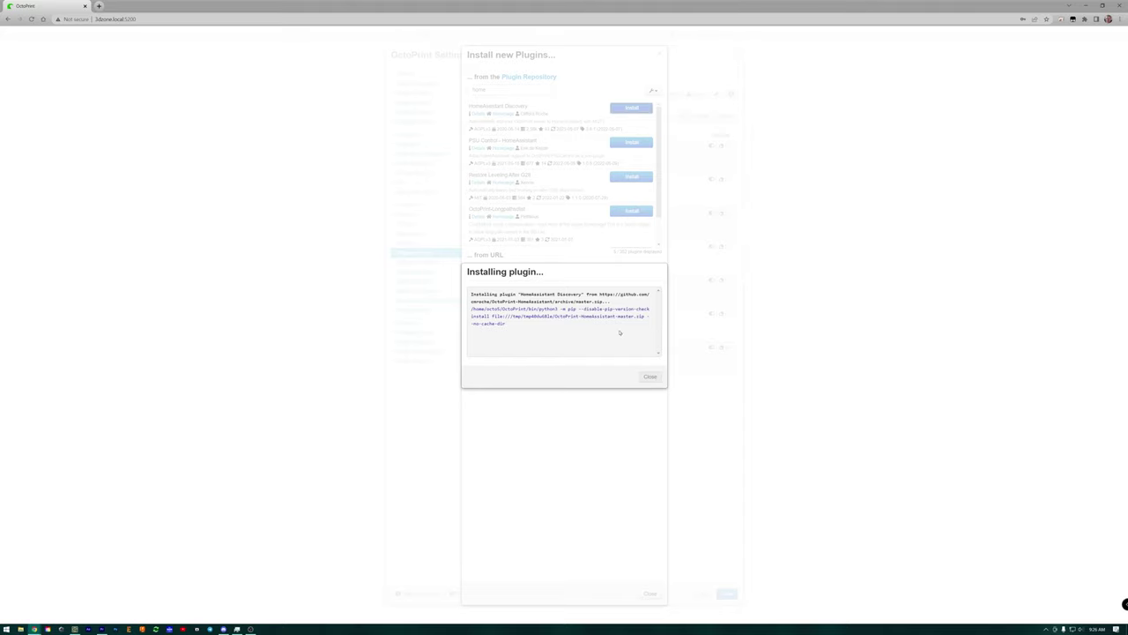
- Close the plugin install log and view Home Assistant's newly discovered devices
click(649, 376)
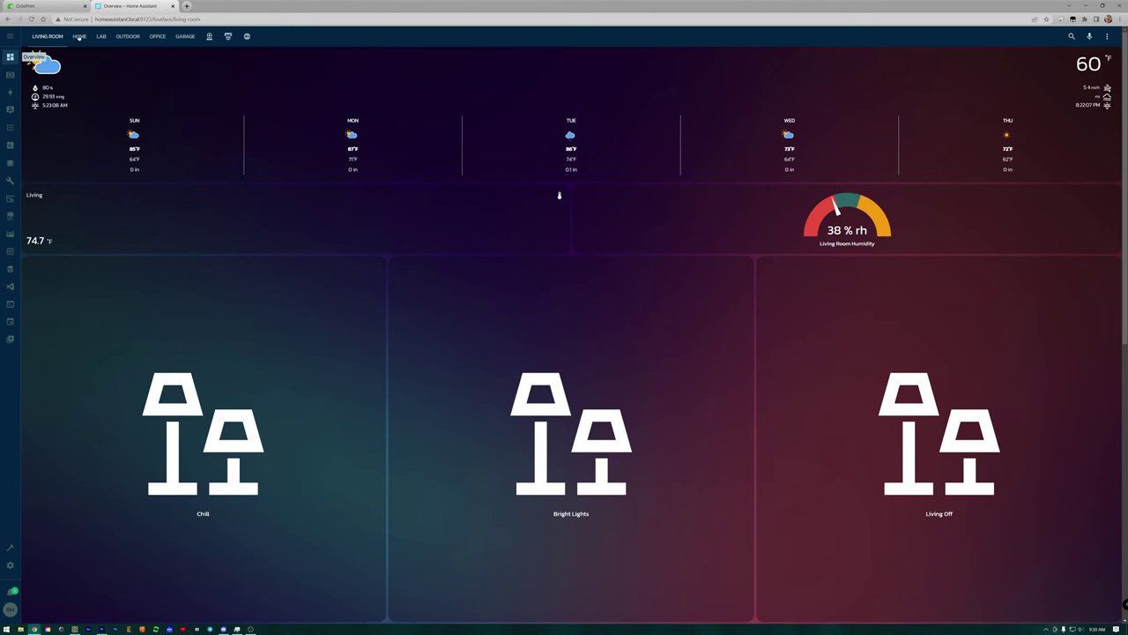
click(79, 36)
click(101, 36)
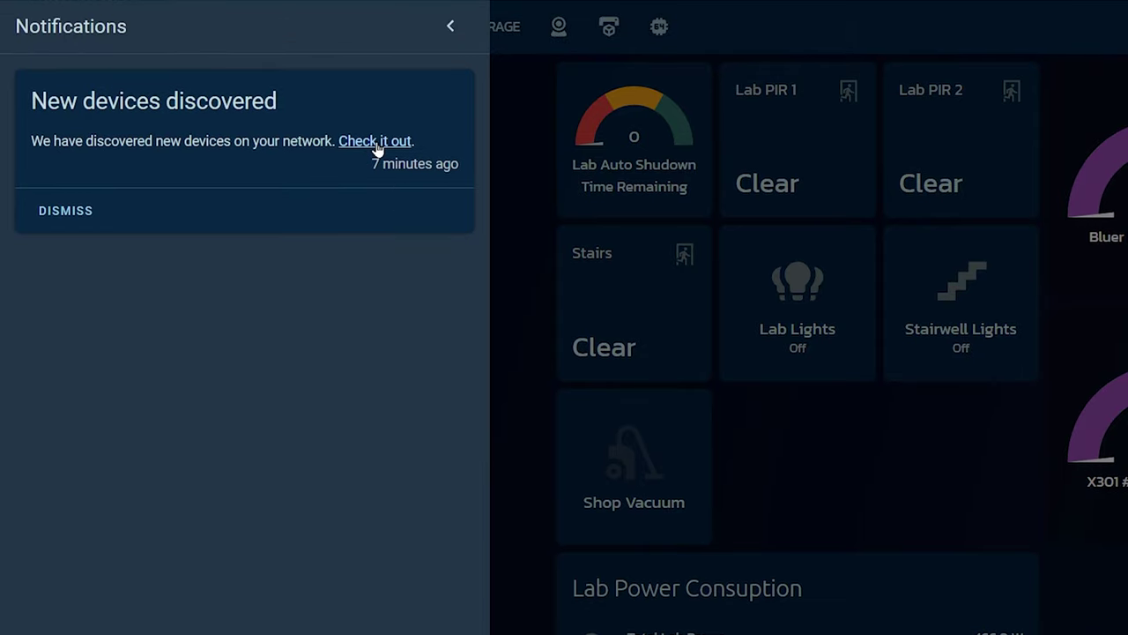
click(376, 143)
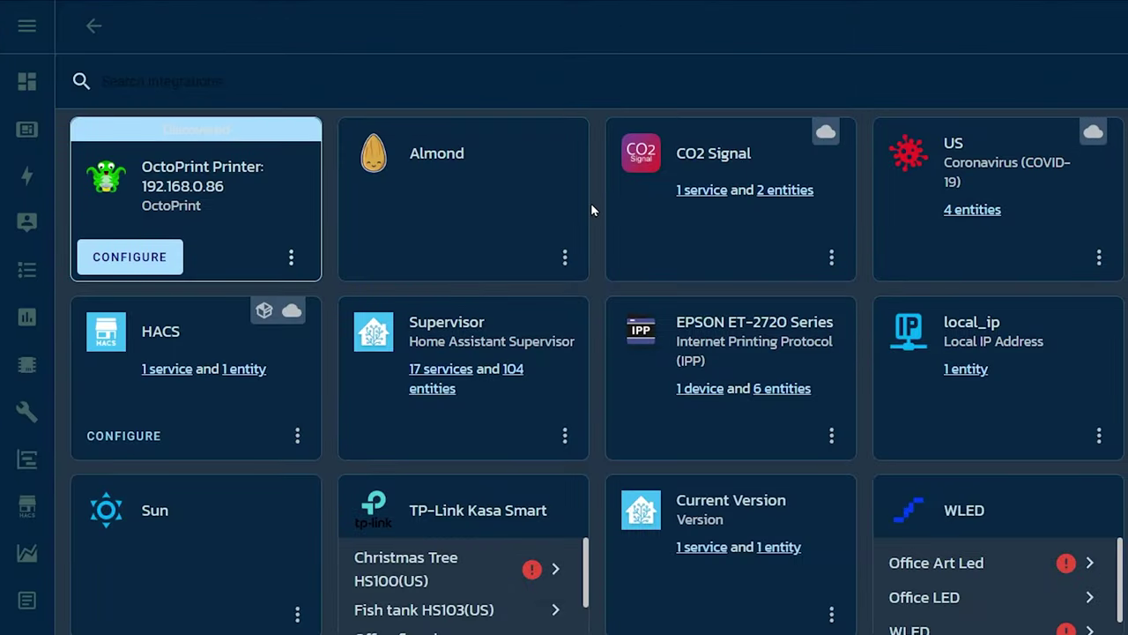
- Configure the discovered OctoPrint with the OctoPrint username and SSL verification off
click(130, 257)
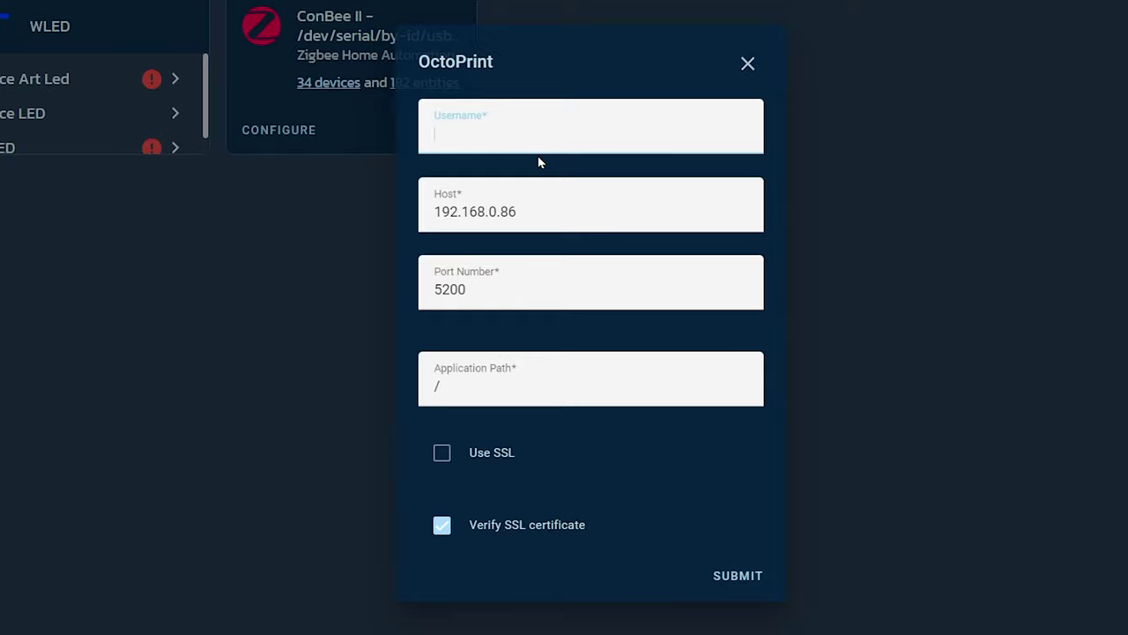
text(rwmech)
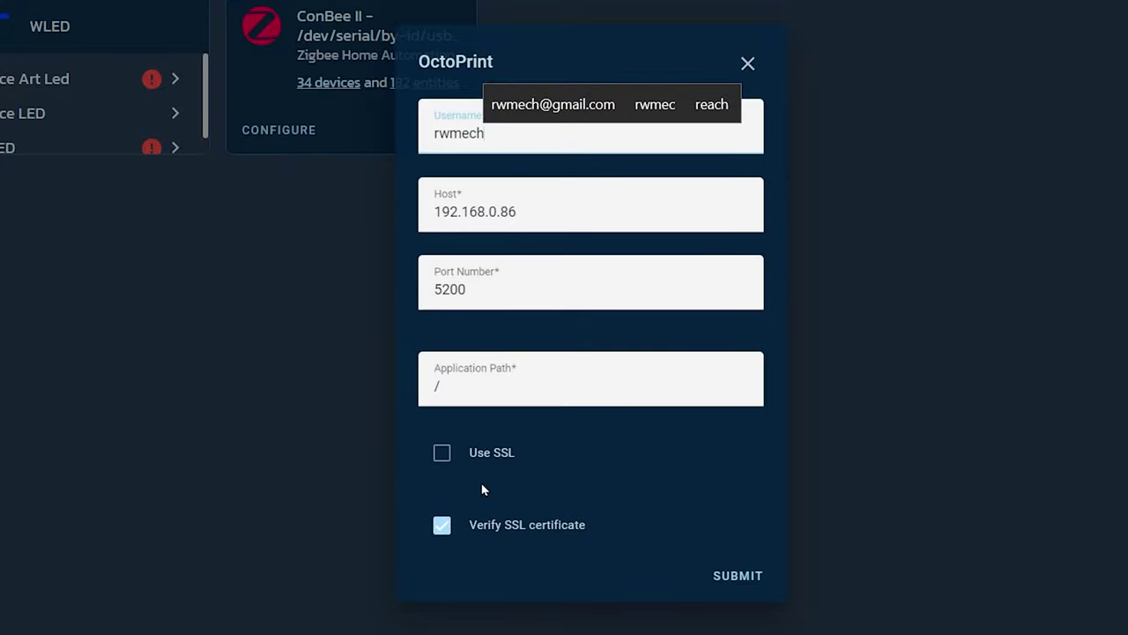
click(491, 537)
click(443, 529)
click(735, 576)
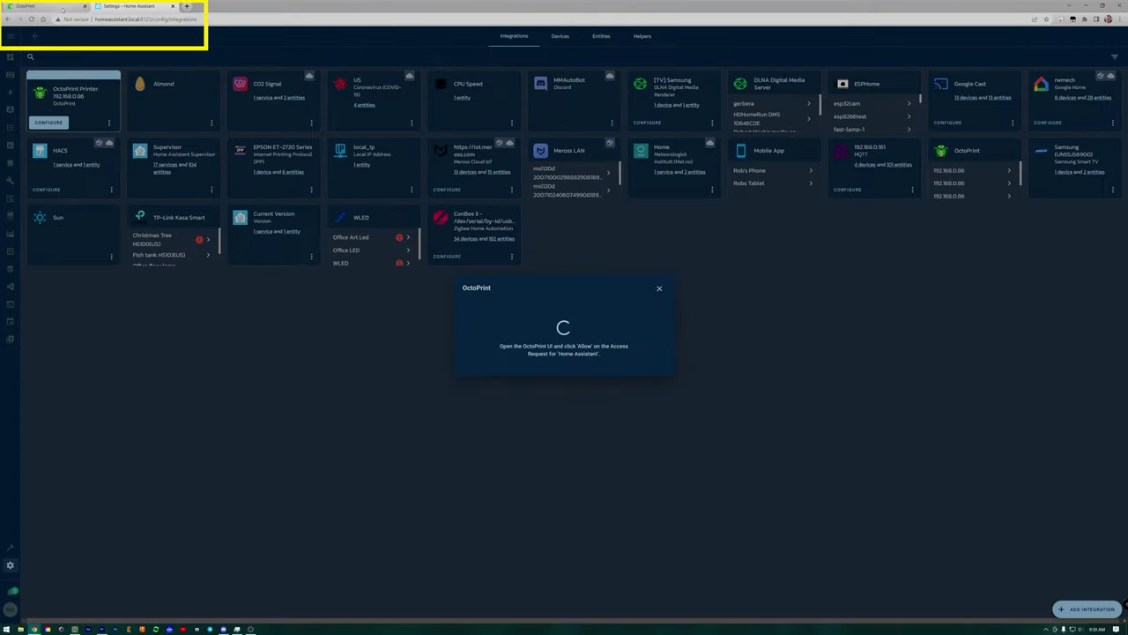
- Allow Home Assistant's access request in OctoPrint and return to Home Assistant
click(53, 6)
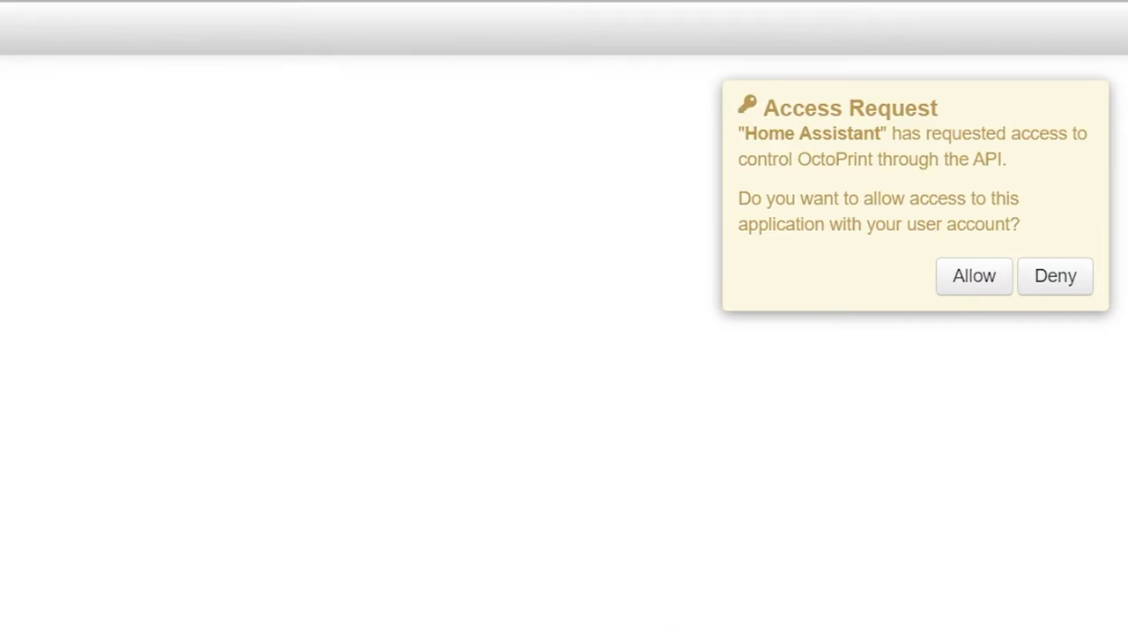
click(980, 279)
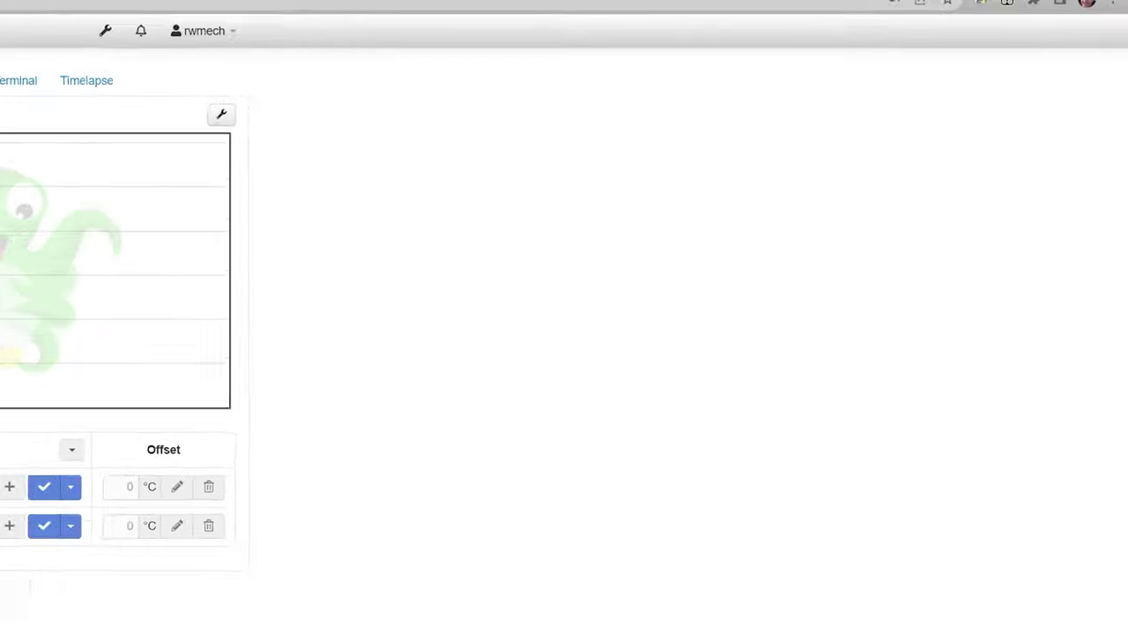
click(132, 6)
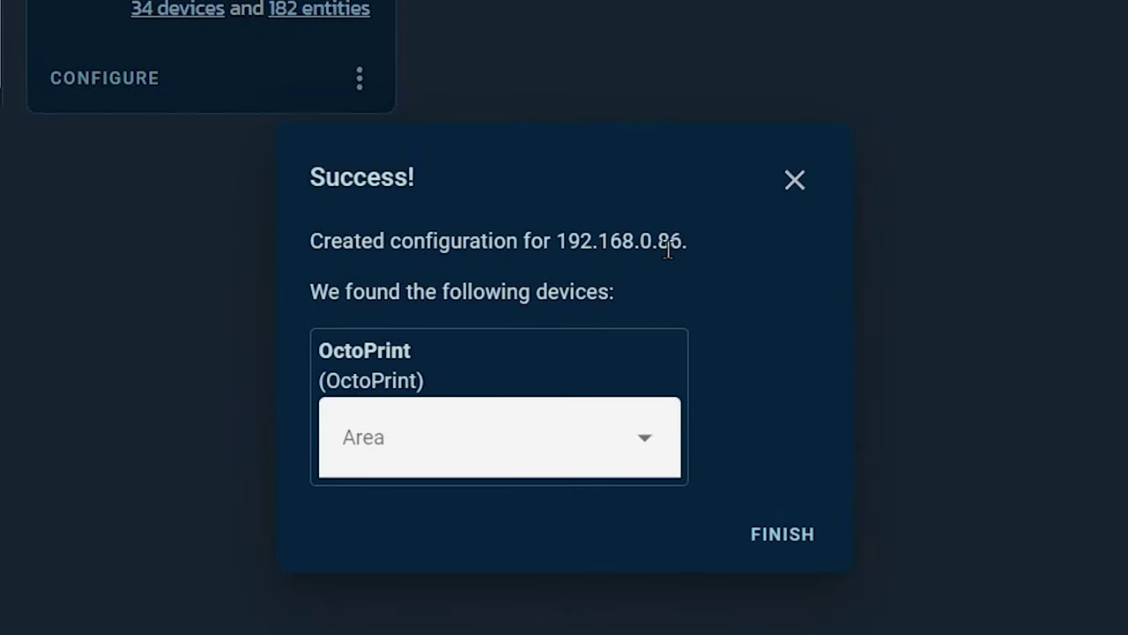
- Assign the OctoPrint device to the Printer Bay 1 area and finish setup
click(433, 432)
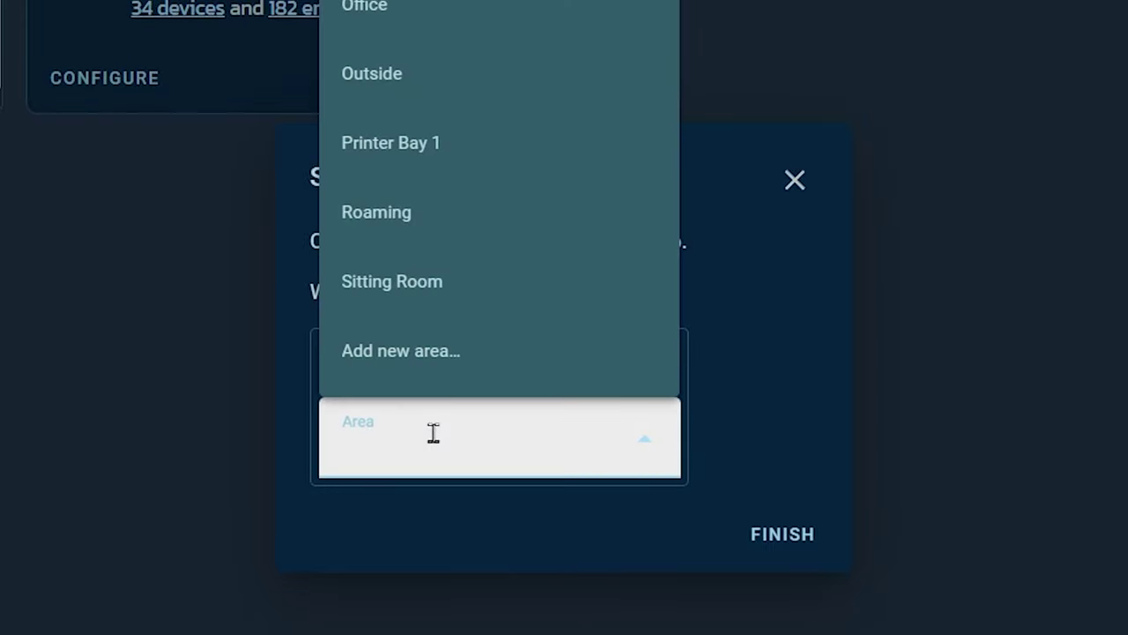
click(391, 142)
click(781, 537)
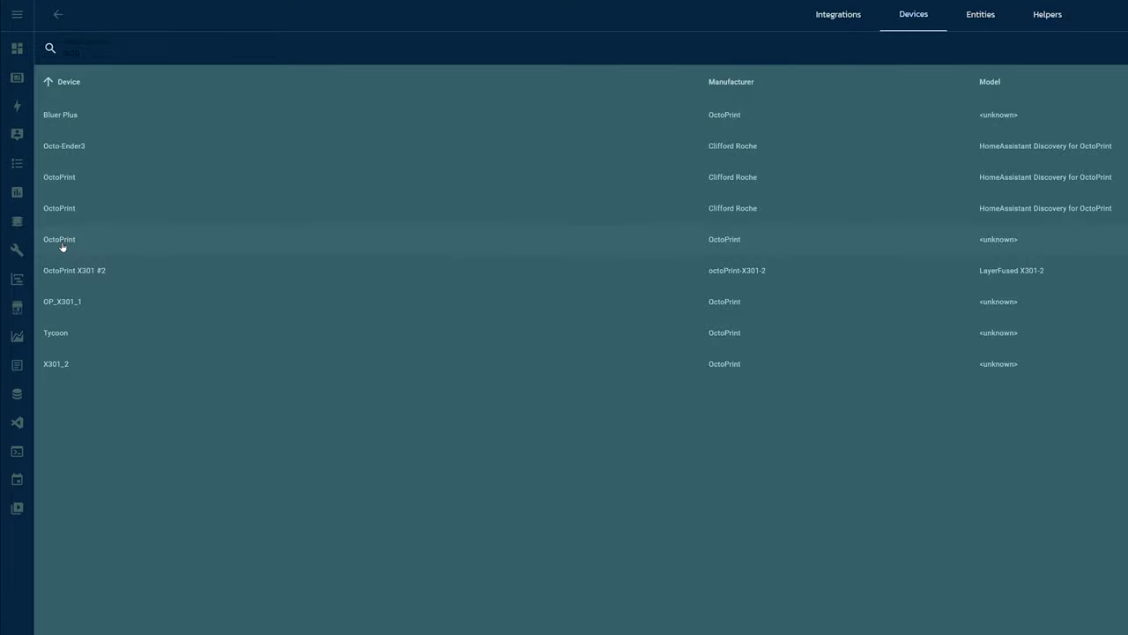
- Open the OctoPrint device page, check its web interface link, then open its settings
click(62, 247)
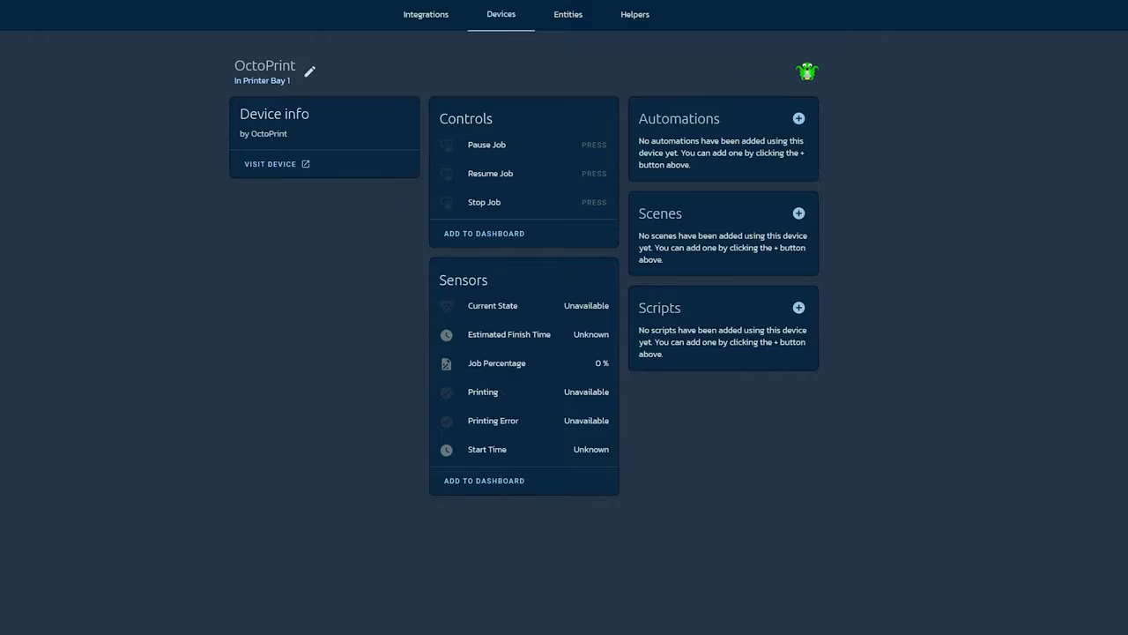
click(282, 164)
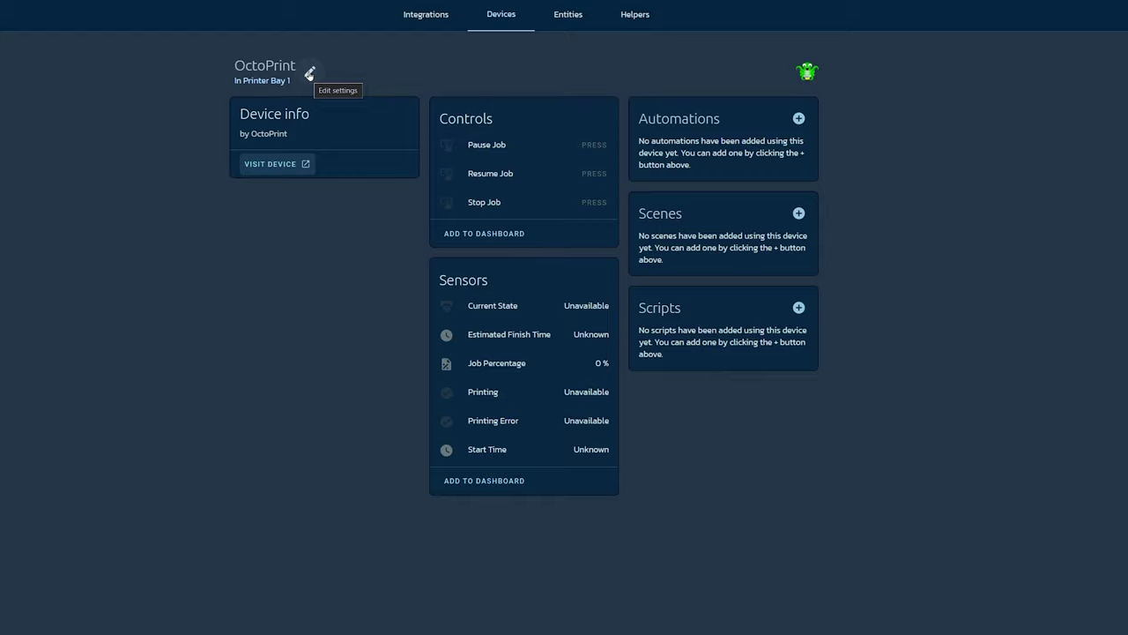
click(309, 73)
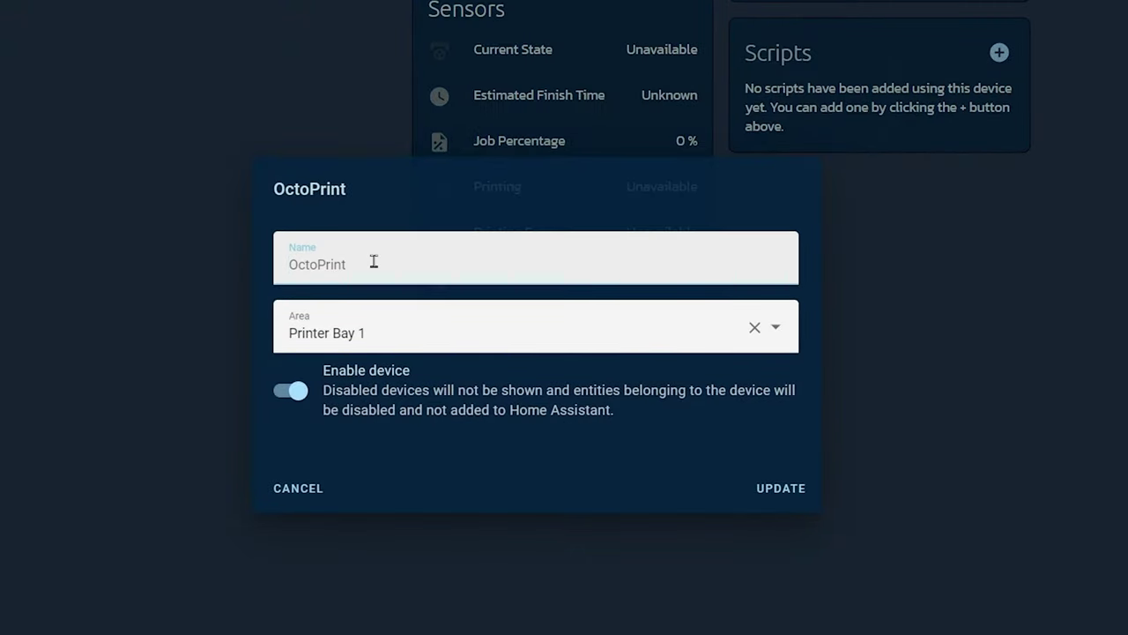
- Rename the device and its entity IDs to OctoPrint-Ender3-2
text(Octo)
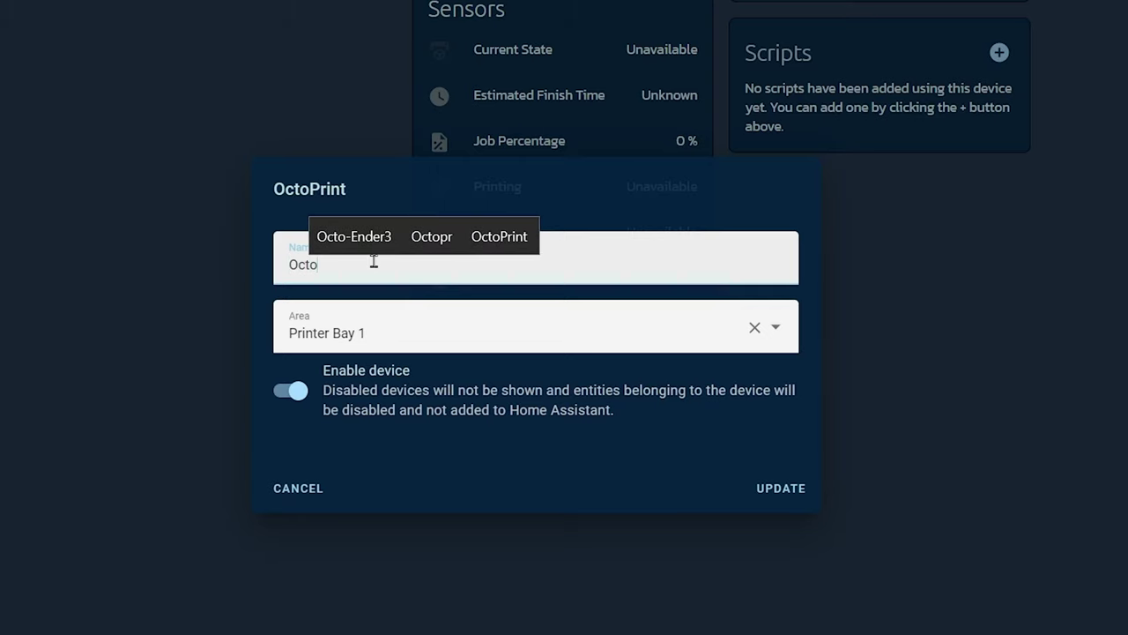
key(BackSpace)
text(oPrint-)
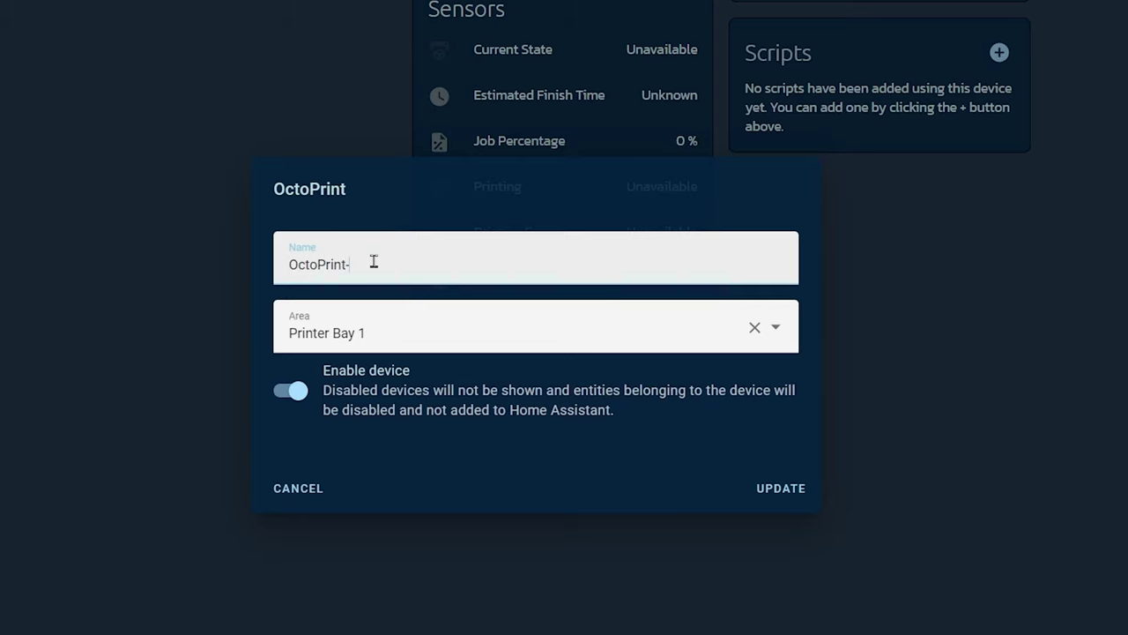
text(Ender3-2)
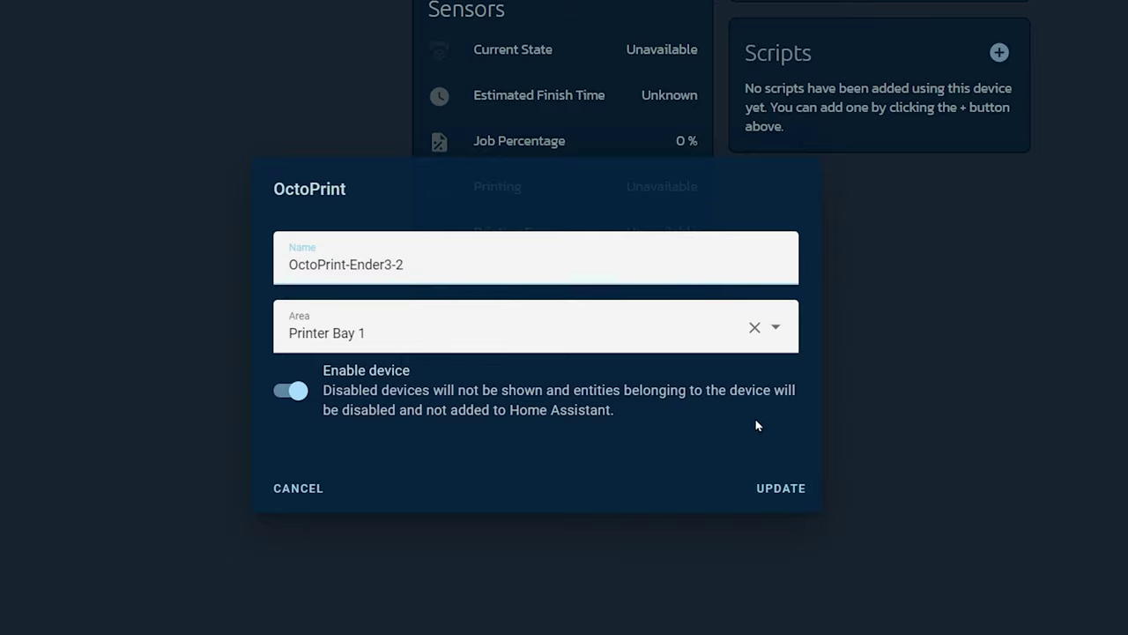
click(787, 482)
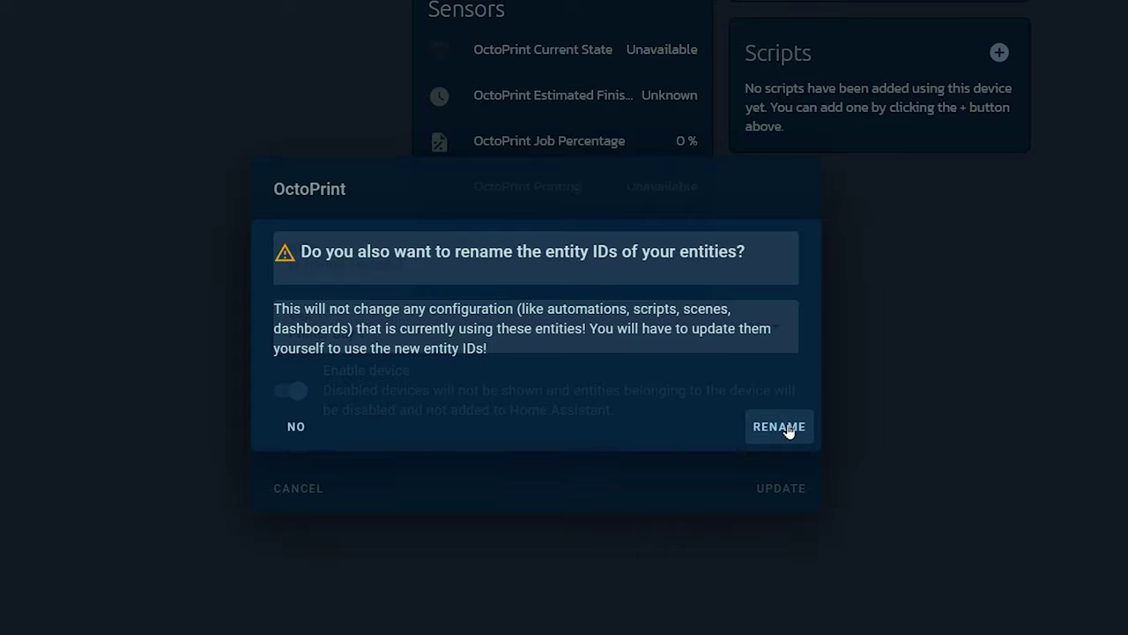
click(767, 430)
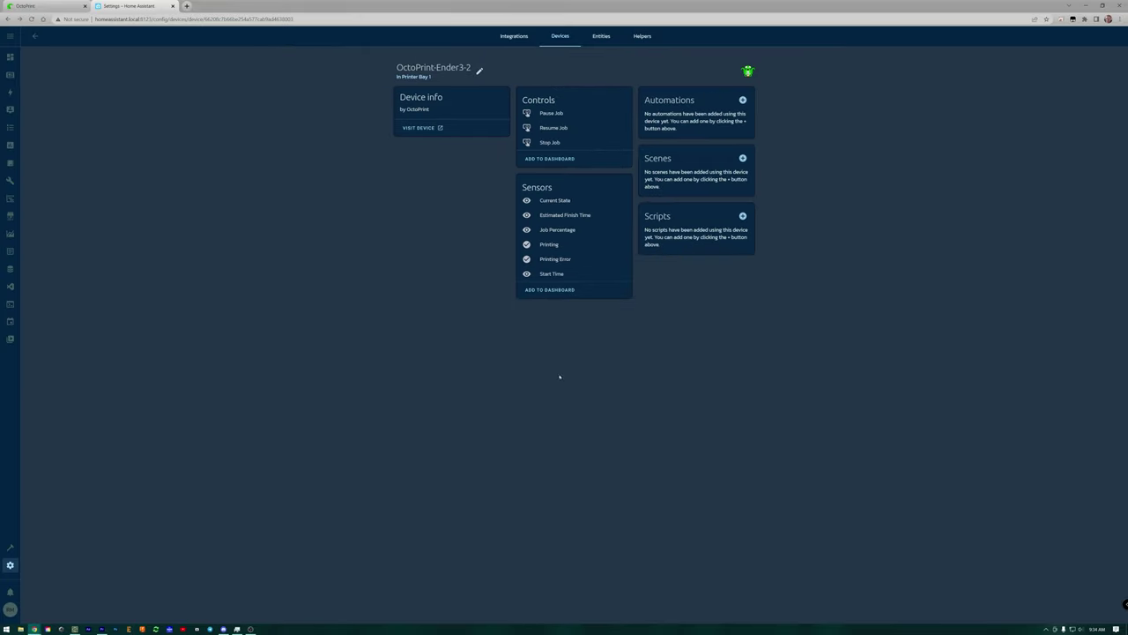
drag(402, 67, 441, 68)
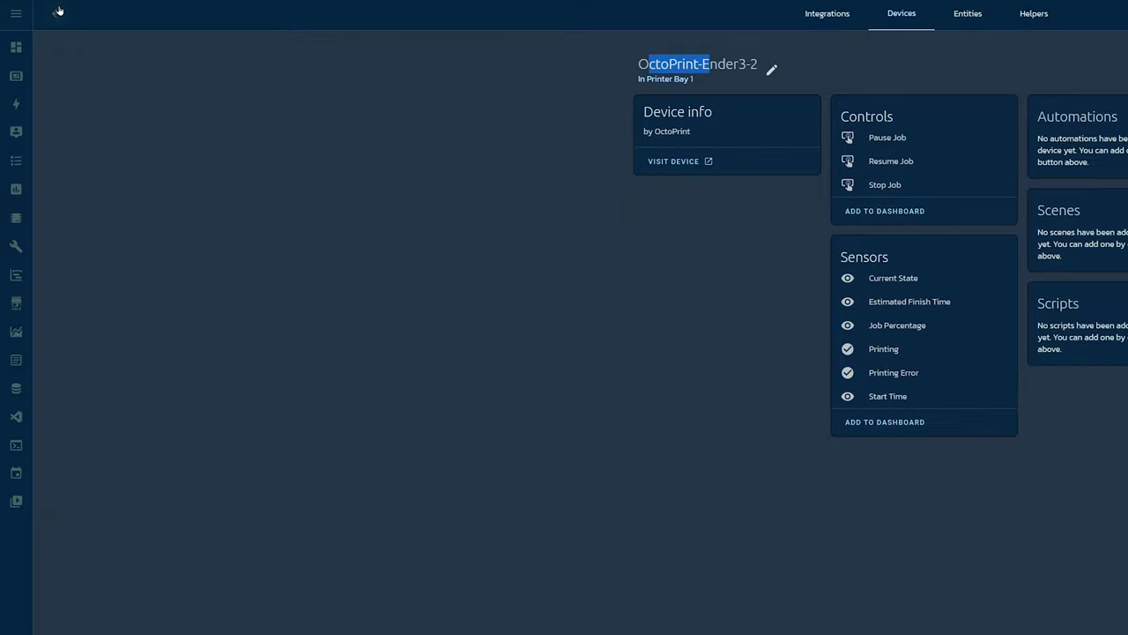
- Add the OctoPrint-Ender3-2 controls card to the LAB dashboard view
click(59, 12)
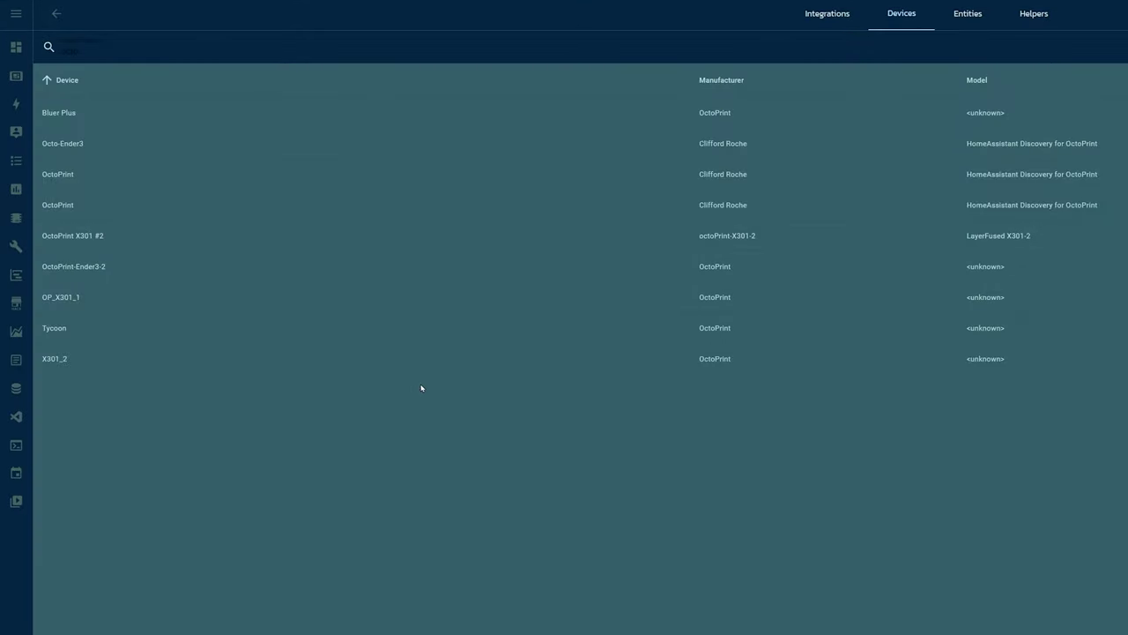
click(66, 271)
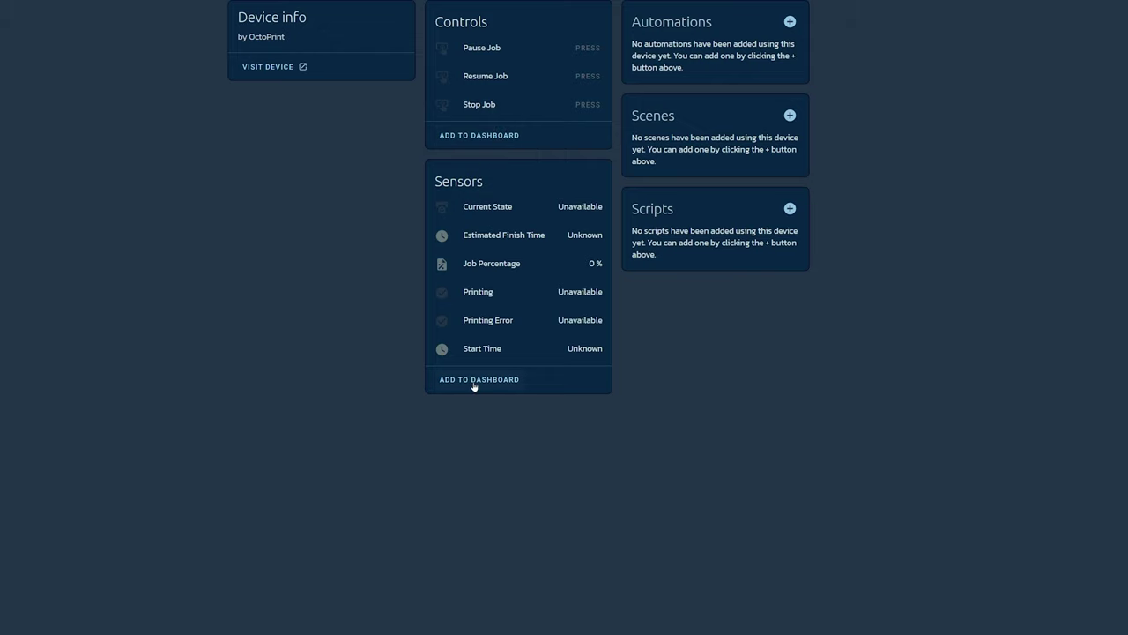
click(470, 143)
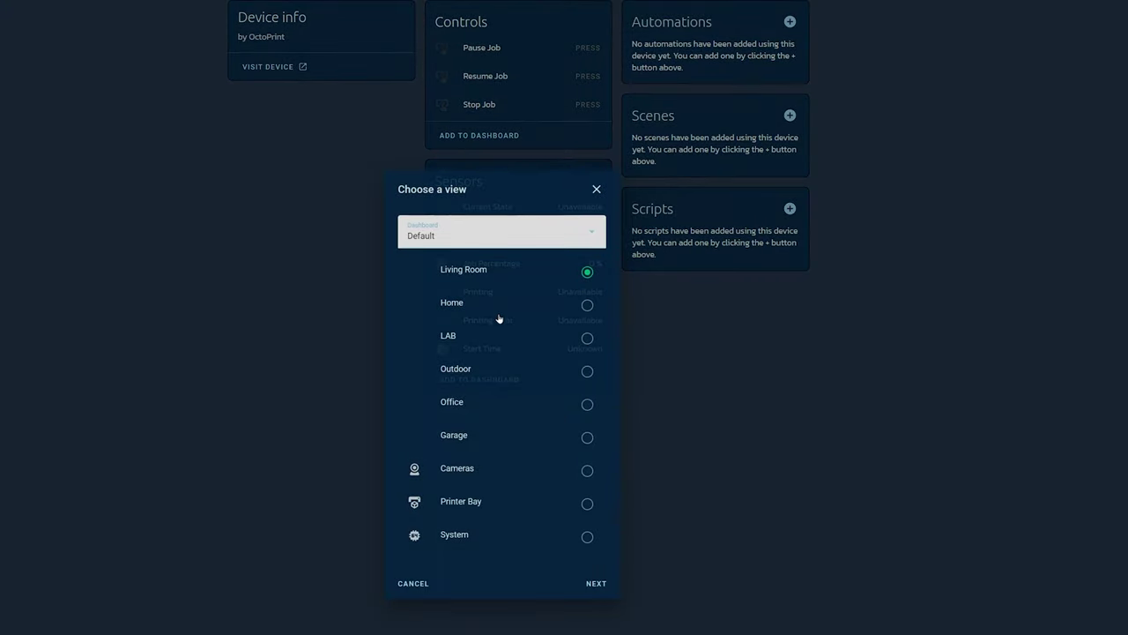
click(586, 339)
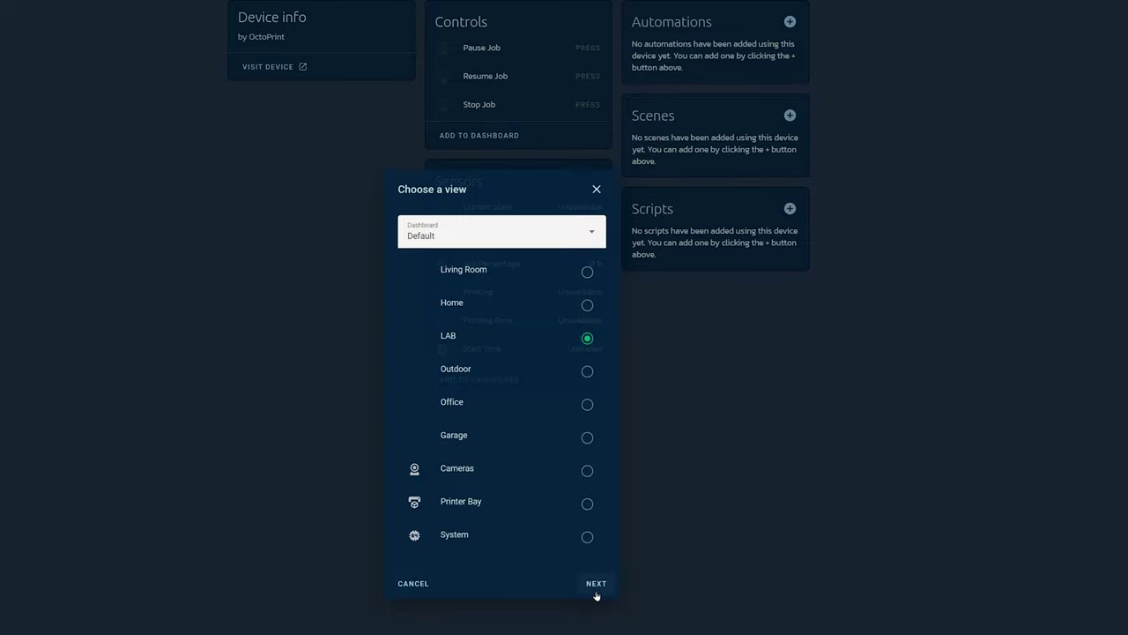
click(597, 585)
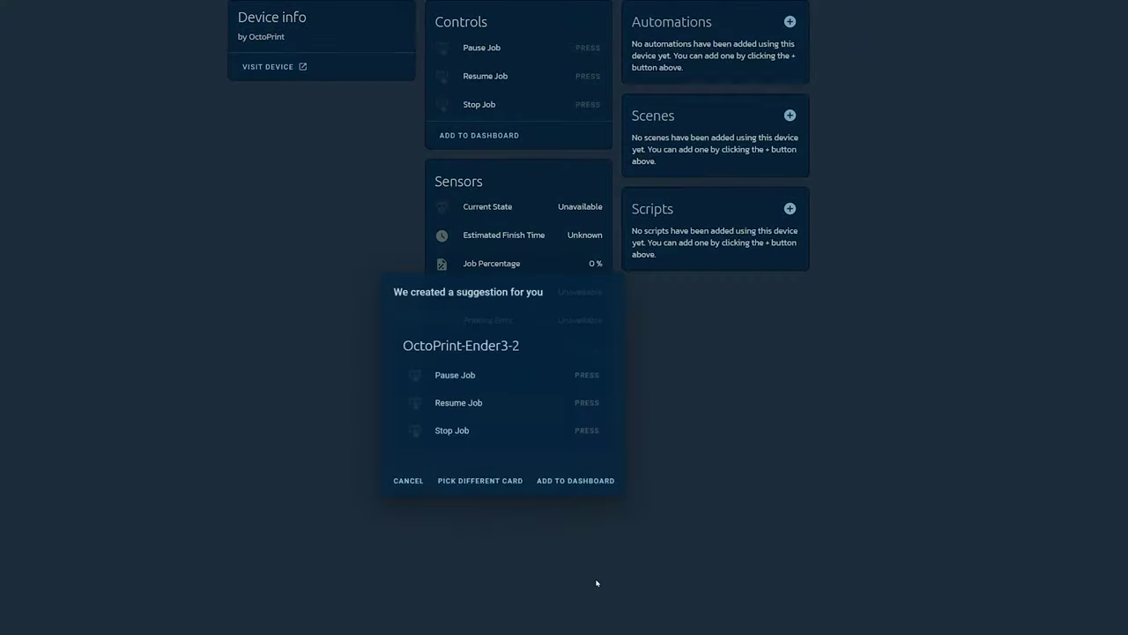
click(585, 483)
- Add the OctoPrint-Ender3-2 sensors card to the LAB view as well
click(507, 390)
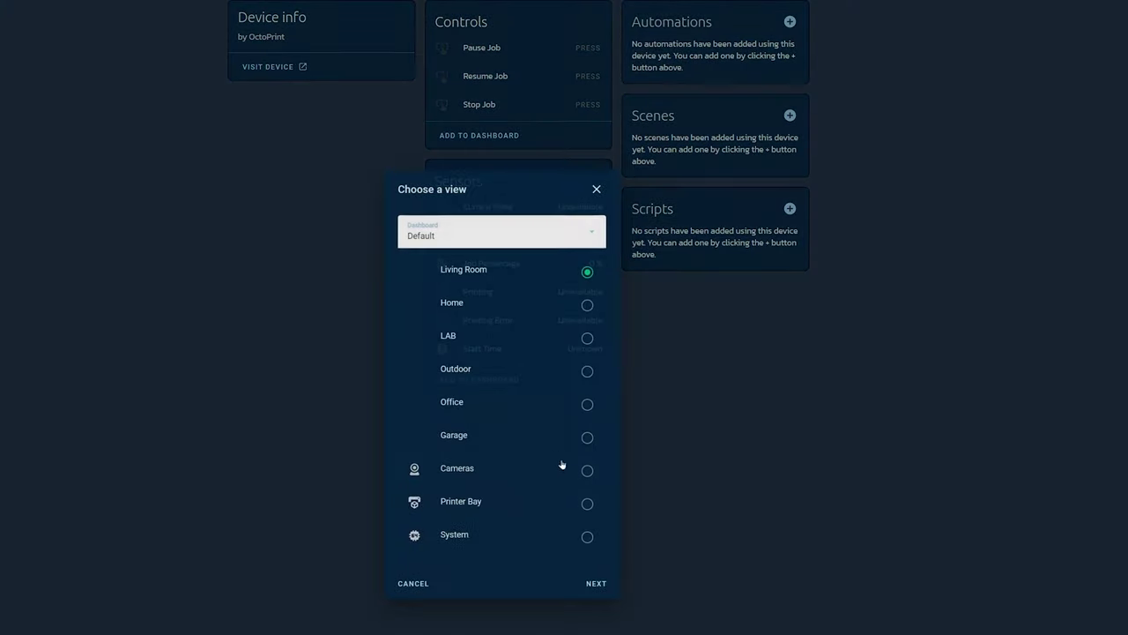
click(587, 338)
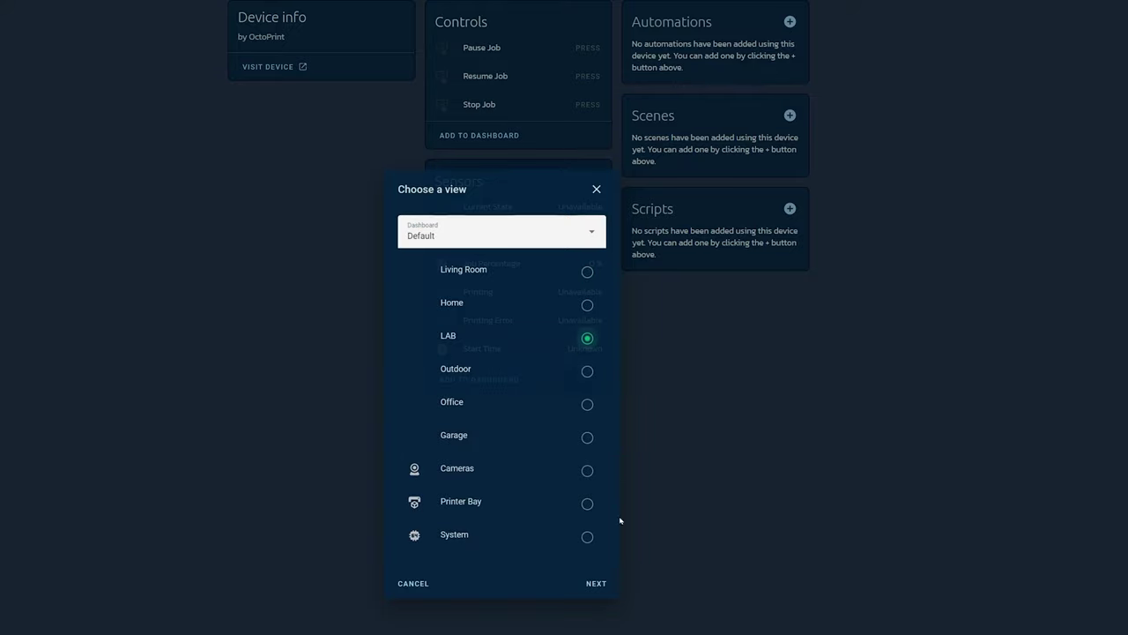
click(601, 584)
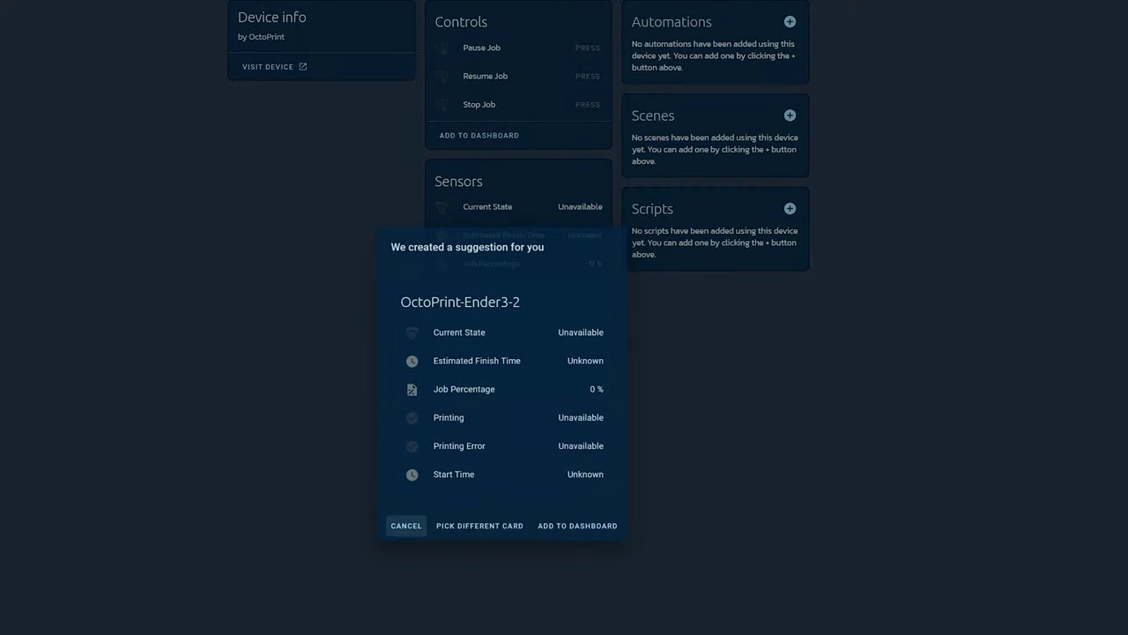
click(585, 527)
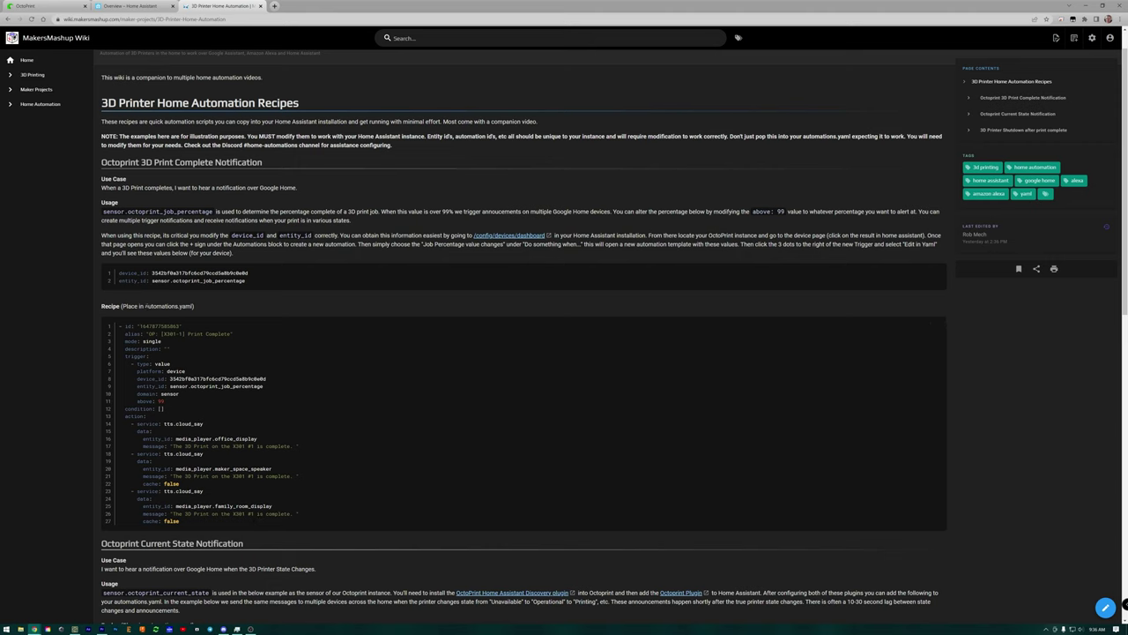
- Highlight the recipe's automations.yaml note, then return to the Home Assistant dashboard tab
drag(145, 306, 195, 306)
scroll(310, 184, up, 1)
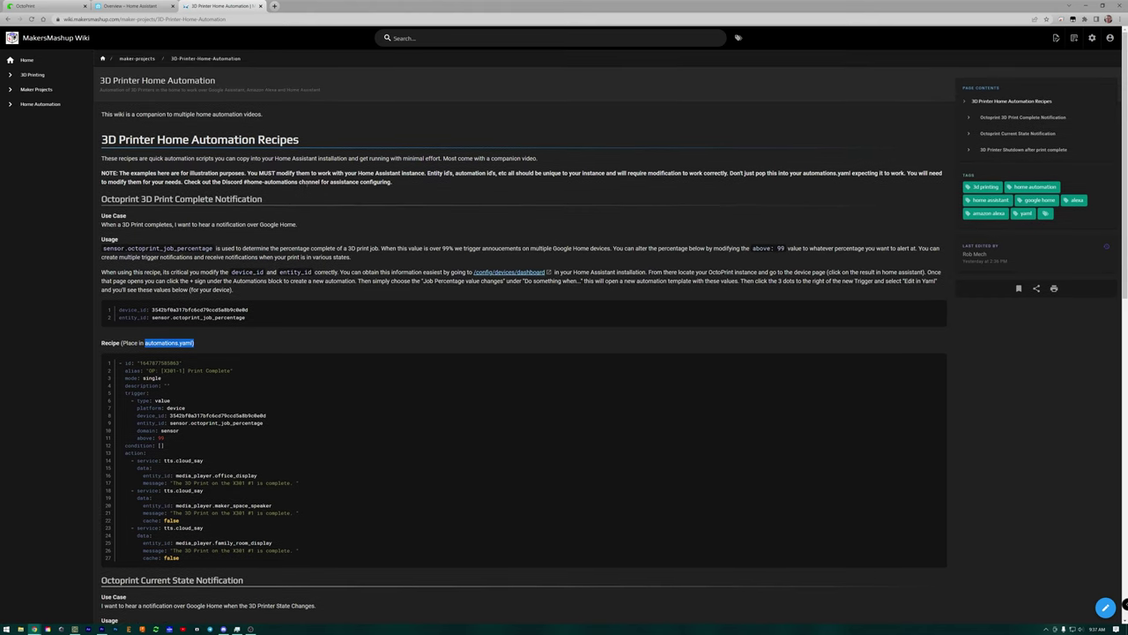
key(ctrl+shift+Tab)
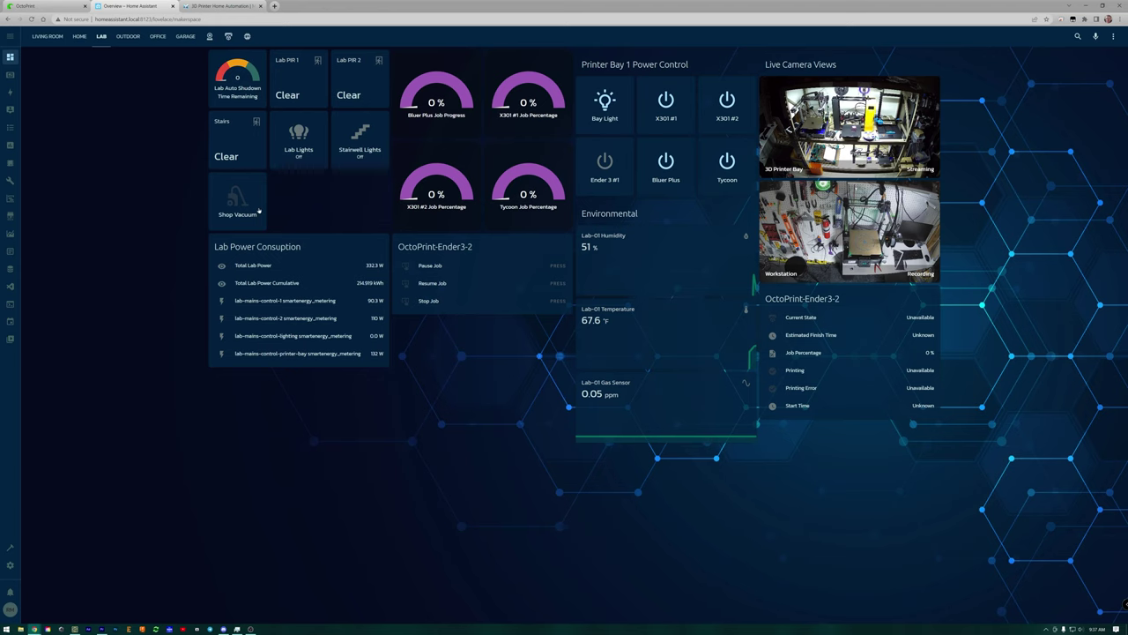
- Create a new empty automation from Settings > Automations & Scenes
click(9, 564)
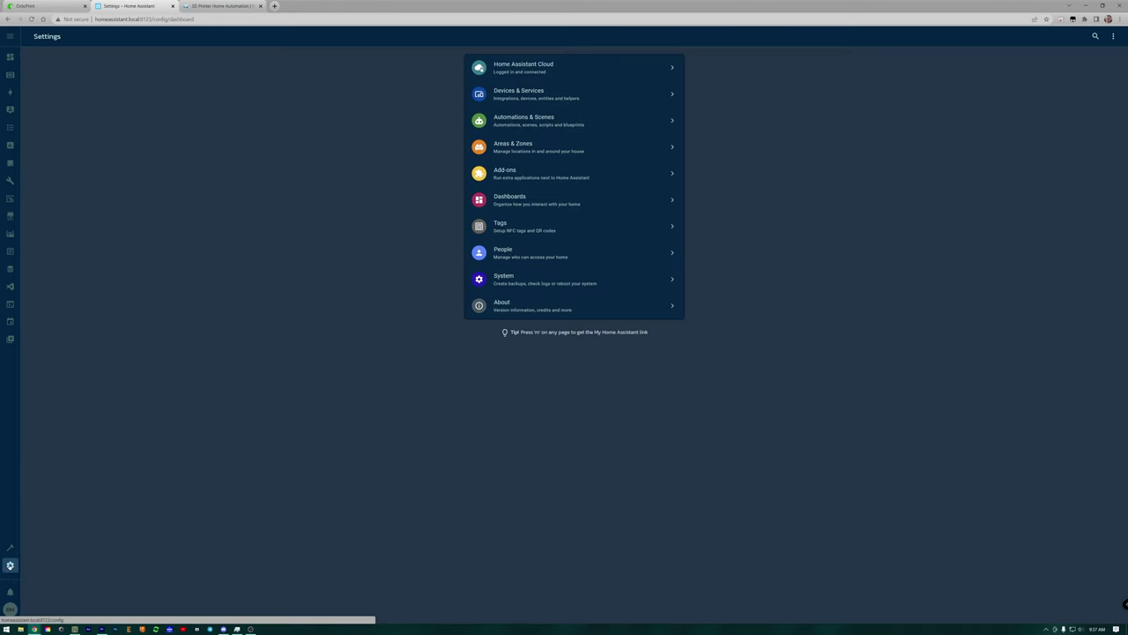
click(544, 116)
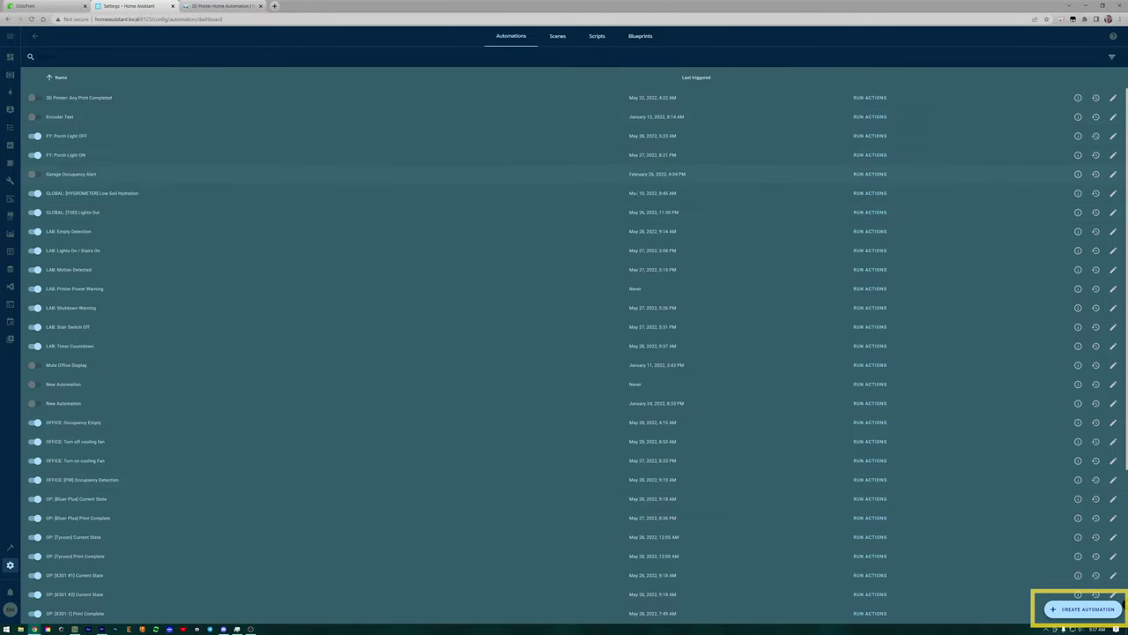
click(1084, 611)
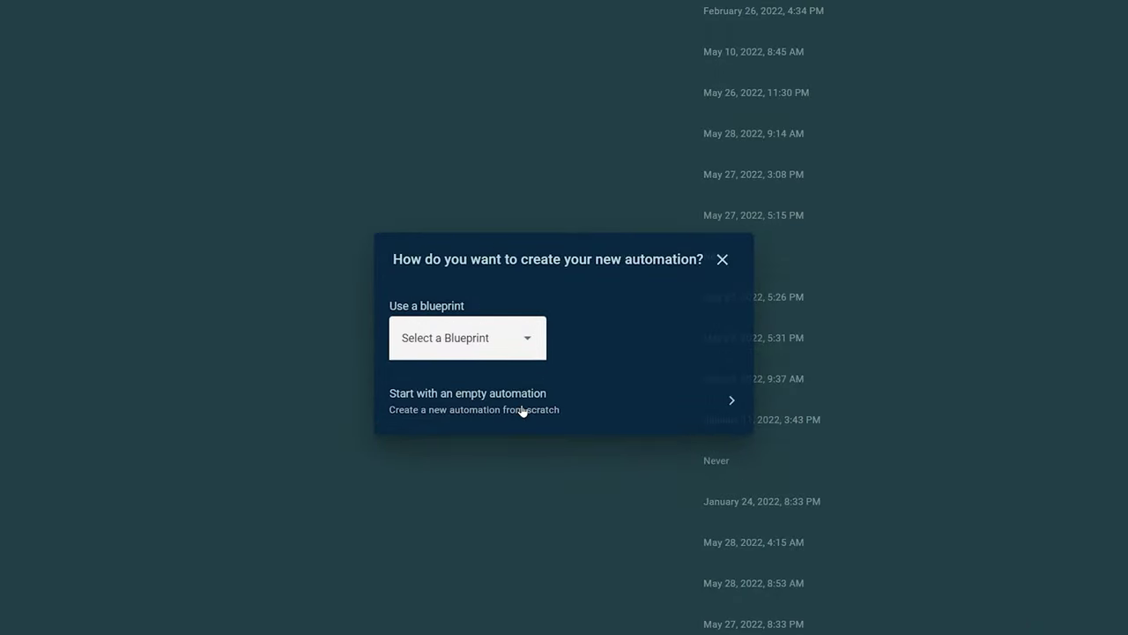
click(457, 407)
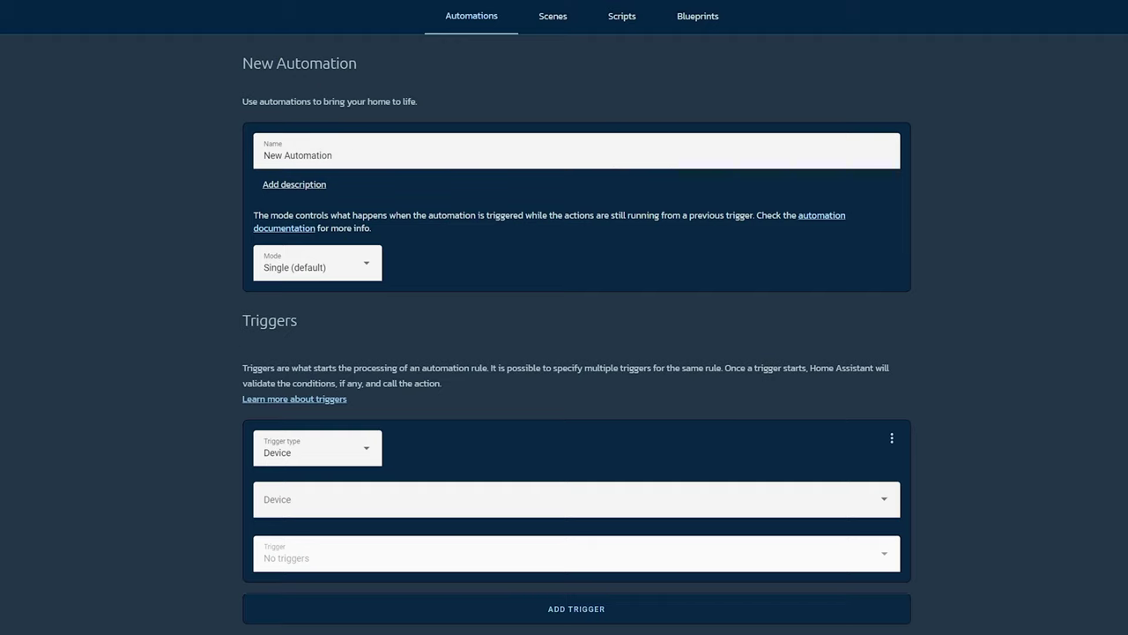
- Rename the automation to 'Test Automation for YT Video'
scroll(576, 352, down, 1)
scroll(577, 352, up, 1)
triple_click(326, 158)
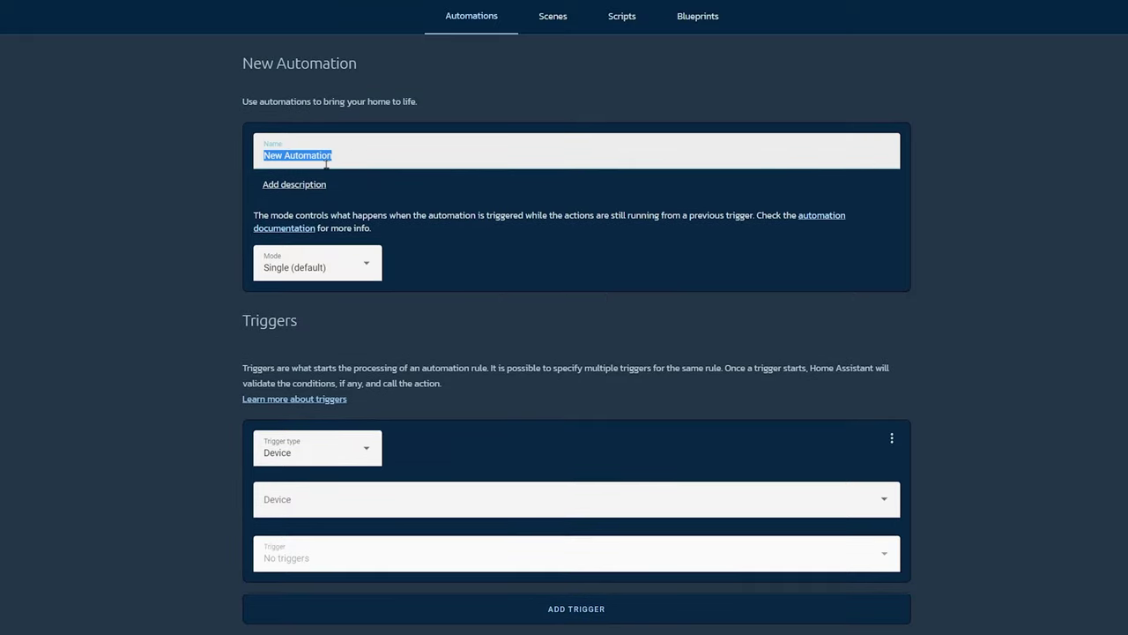
text(Test Auto)
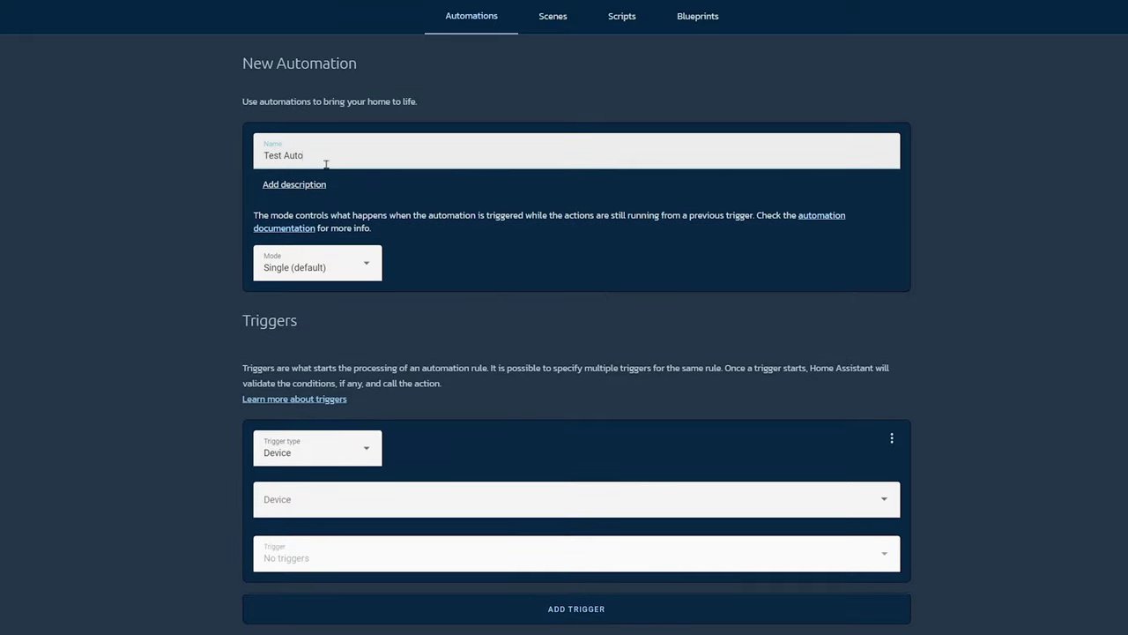
text(mation for YT)
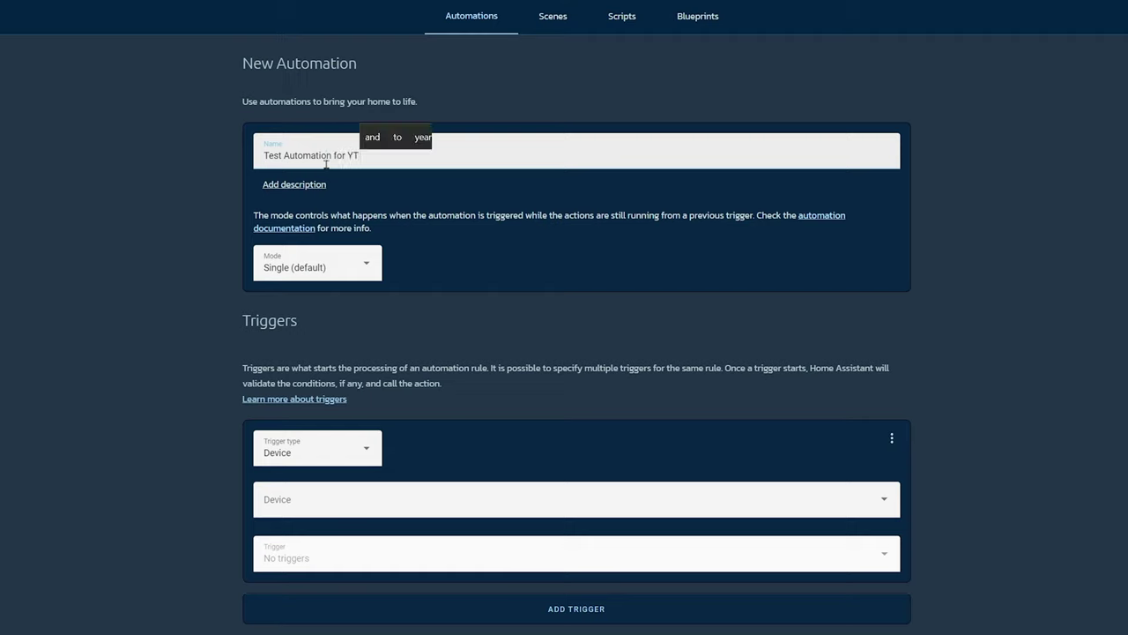
text( Video)
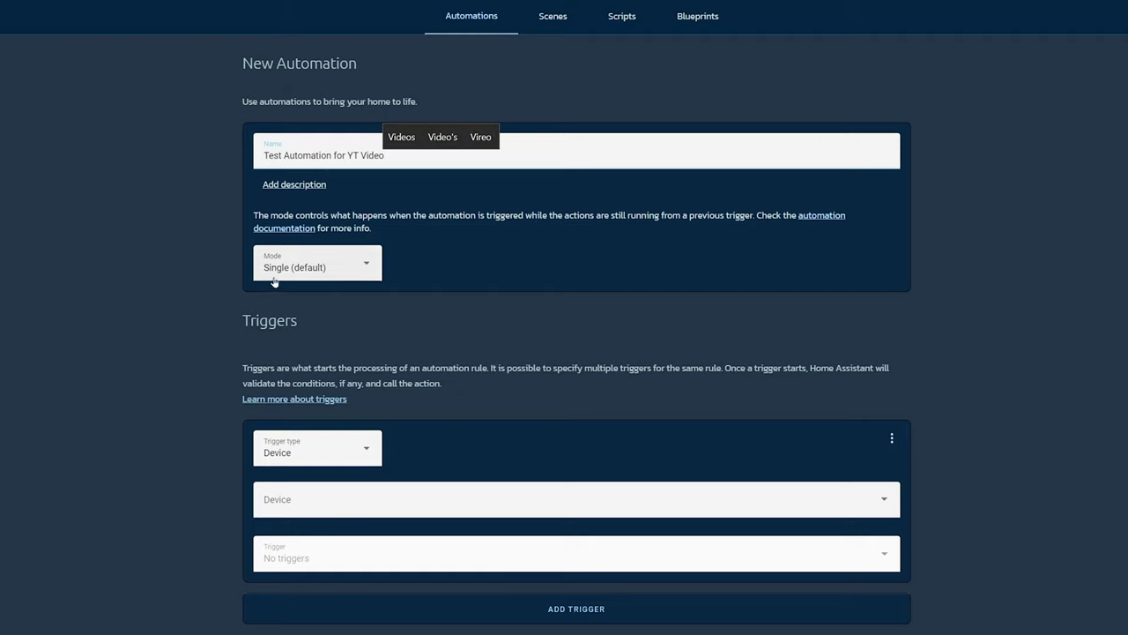
click(445, 304)
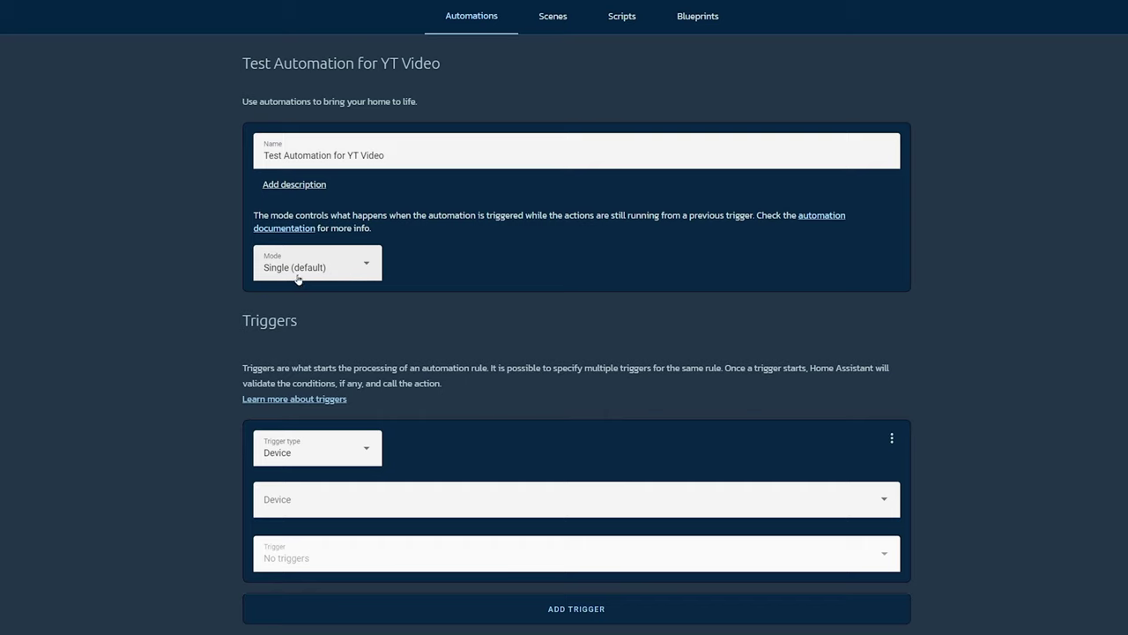
scroll(196, 312, down, 1)
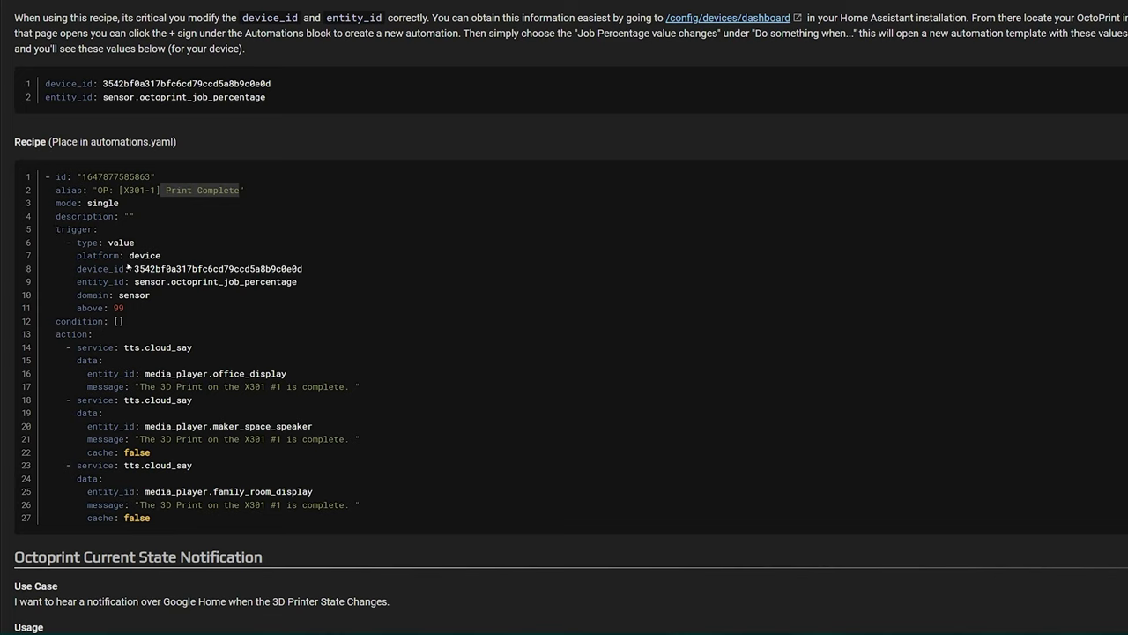
drag(315, 288, 215, 282)
click(265, 282)
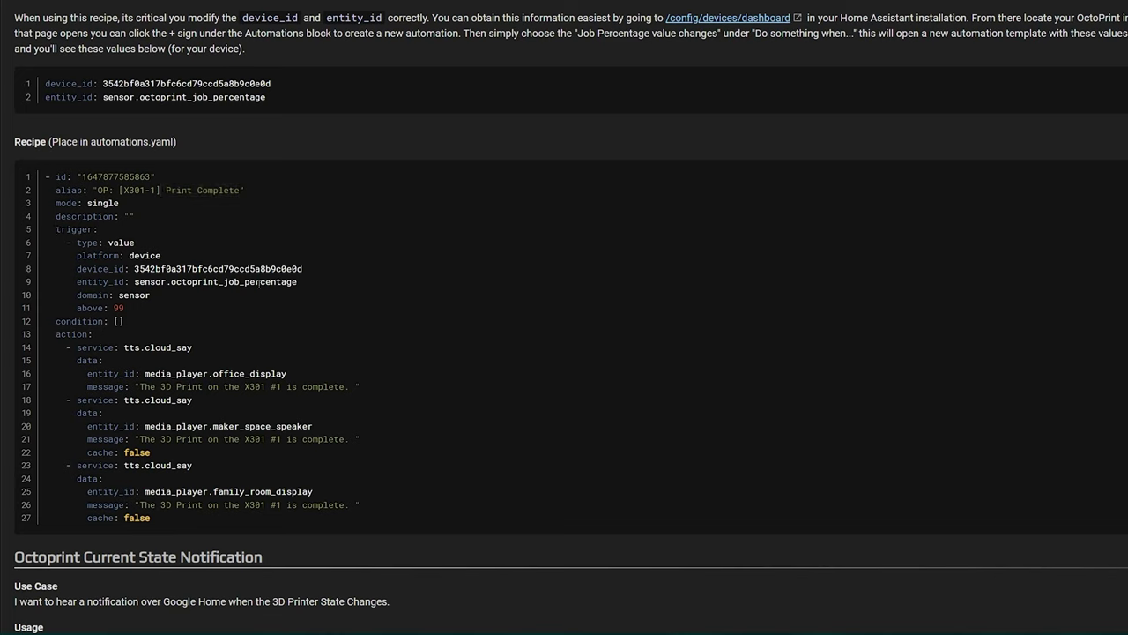
drag(141, 267, 240, 276)
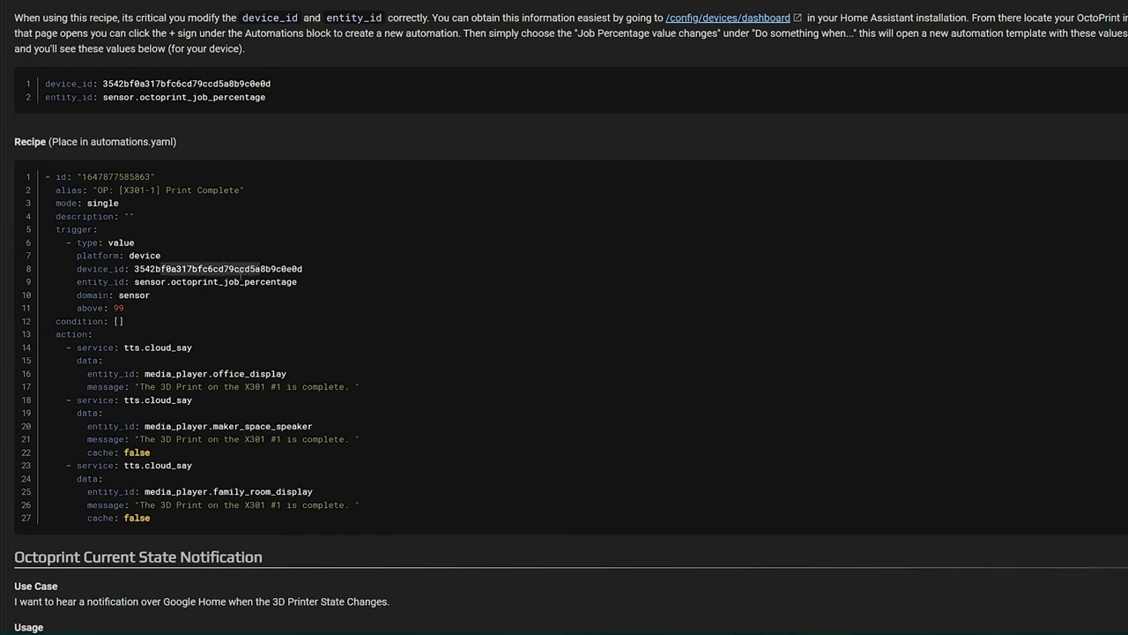
click(161, 272)
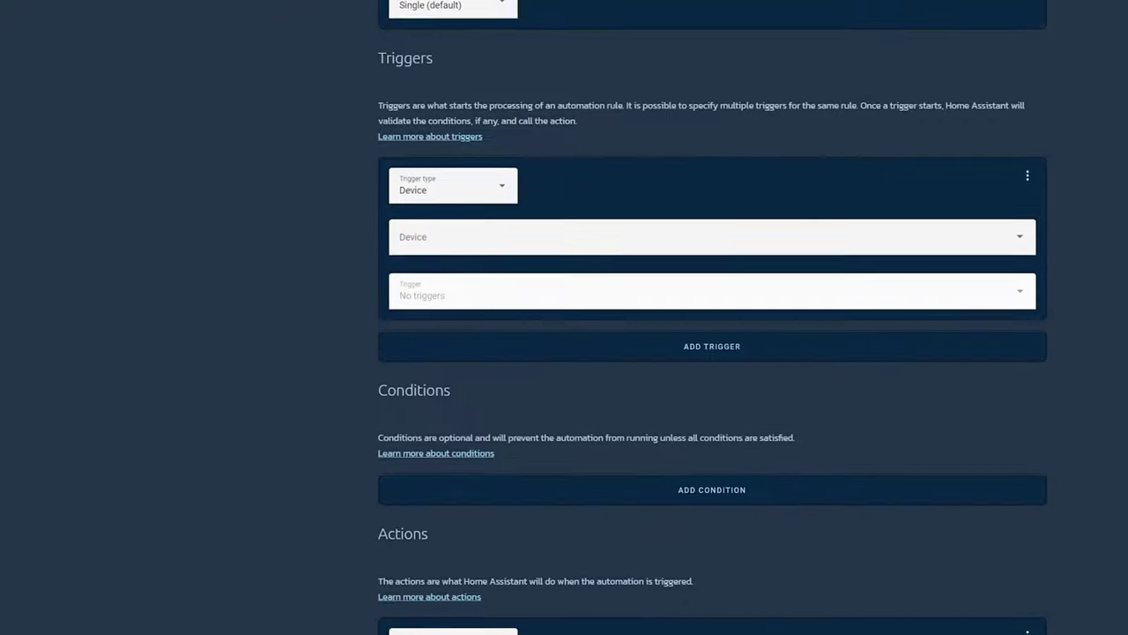
- Set the trigger device to OctoPrint-Ender3-2 with an Above threshold of 99
scroll(363, 414, up, 3)
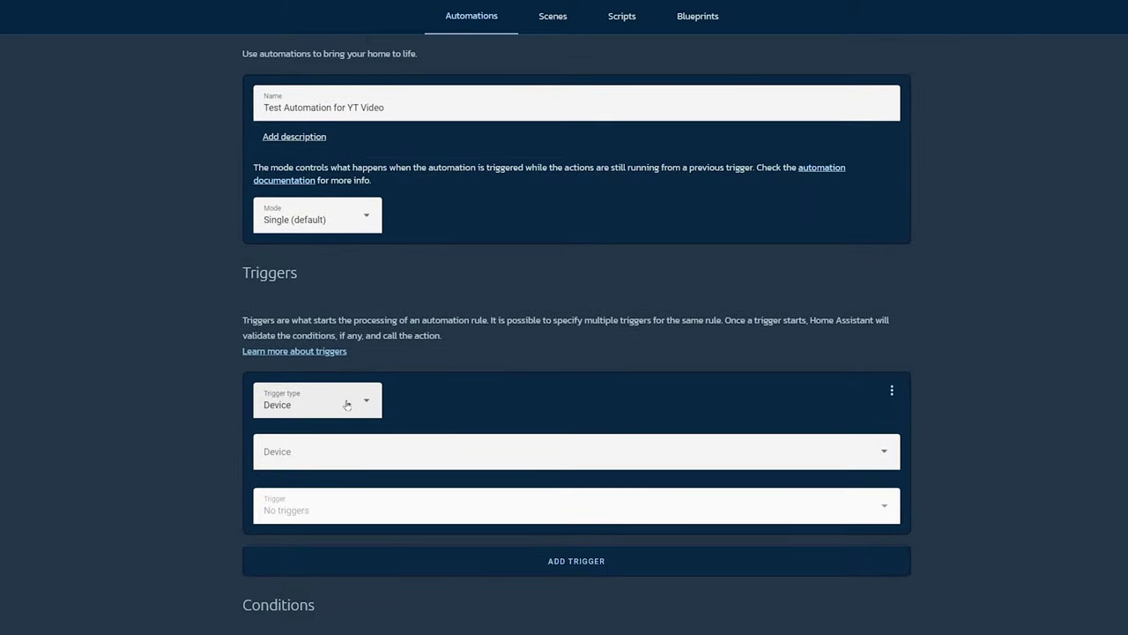
click(330, 453)
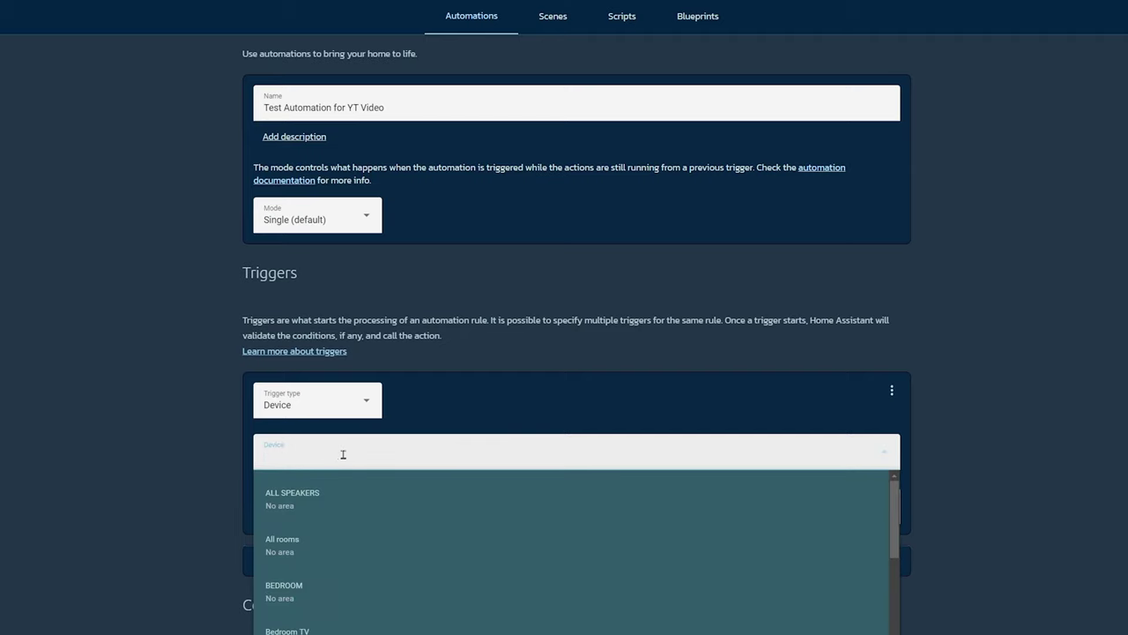
text(Octo-Ender3)
key(Down)
key(Down)
key(Down)
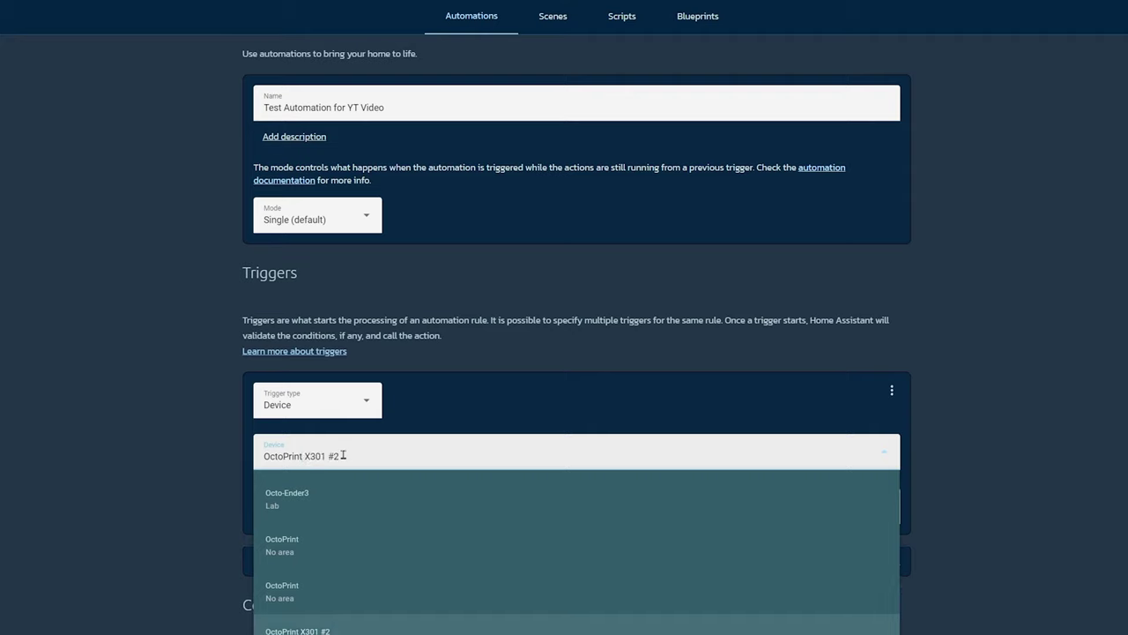
key(Down)
key(Return)
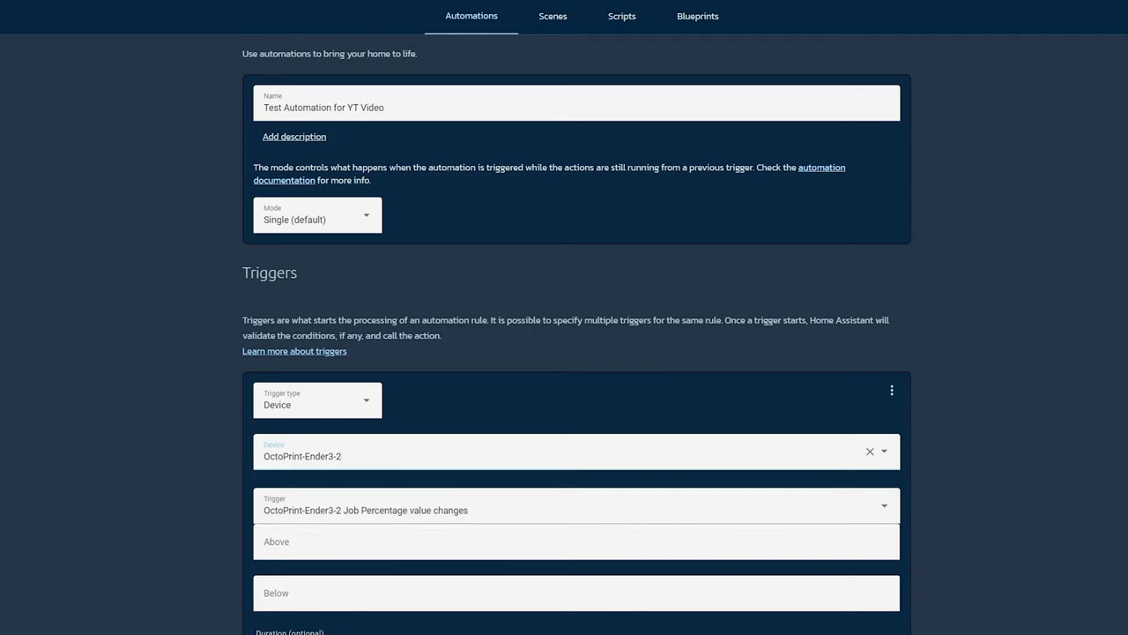
click(353, 542)
text(99)
click(306, 596)
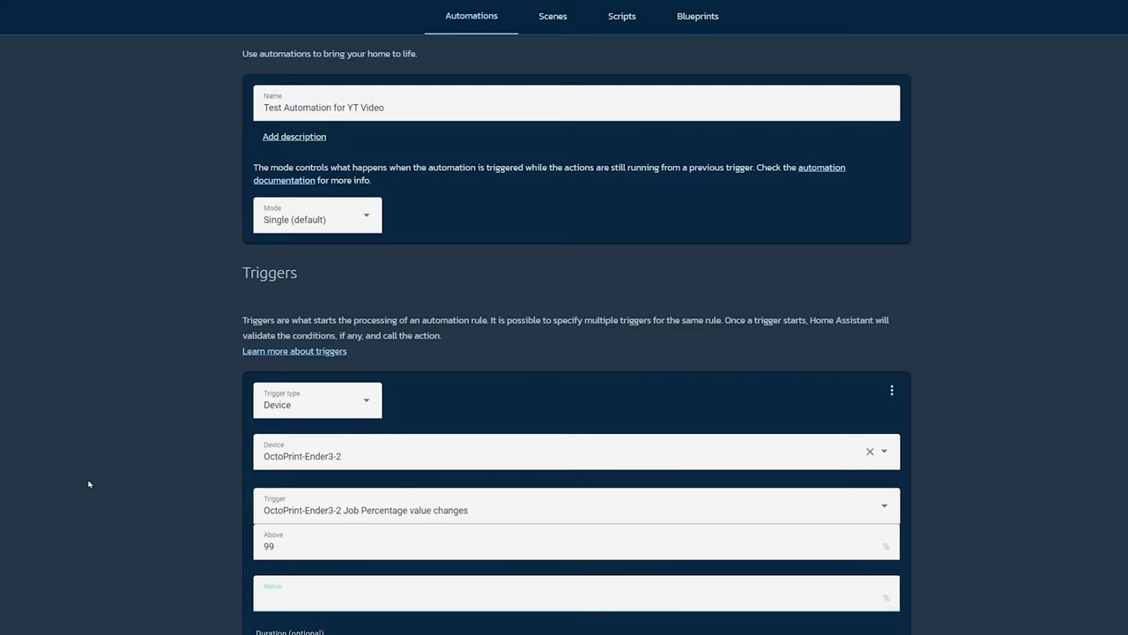
- Switch the device trigger to its YAML view
drag(91, 481, 127, 447)
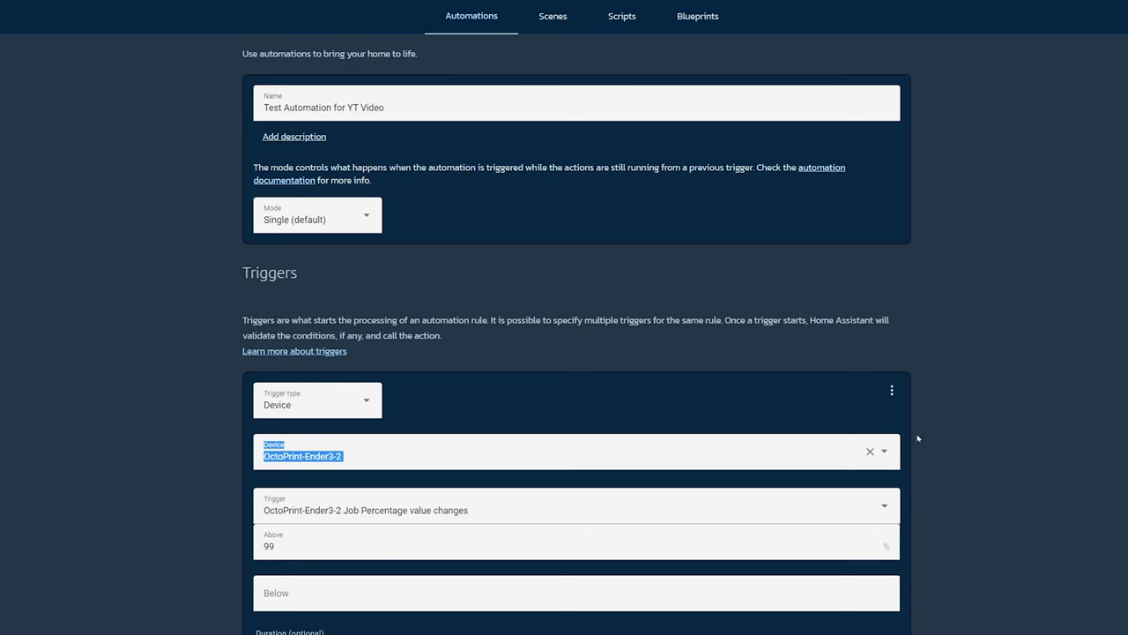
click(648, 397)
click(892, 389)
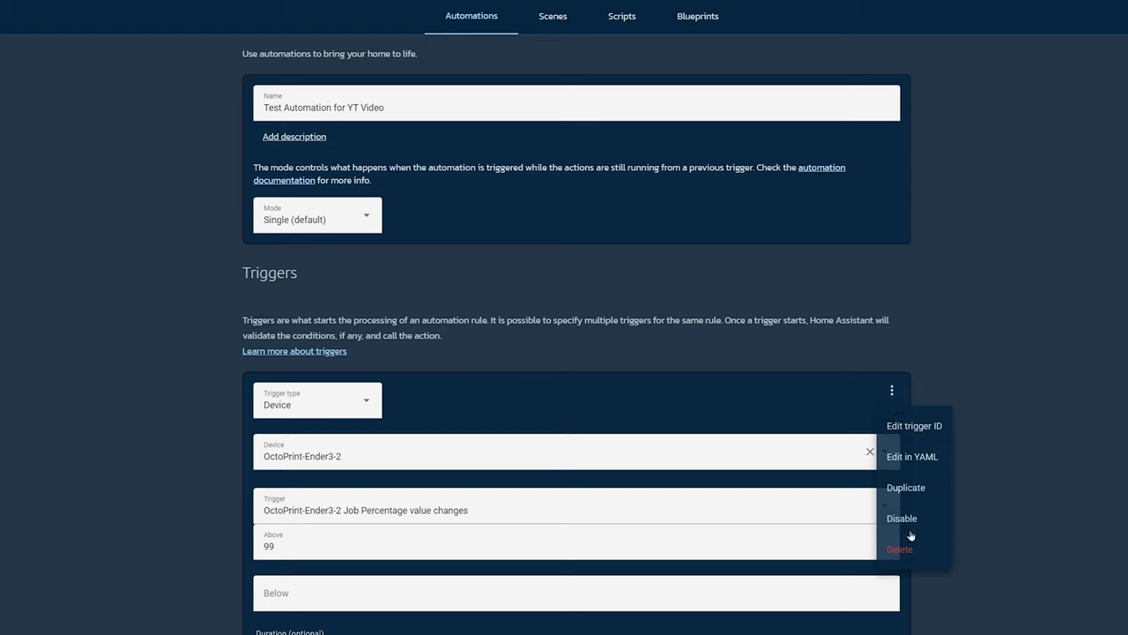
click(921, 457)
- Compare the trigger YAML with the recipe, then return the trigger to the visual editor
drag(393, 548, 218, 490)
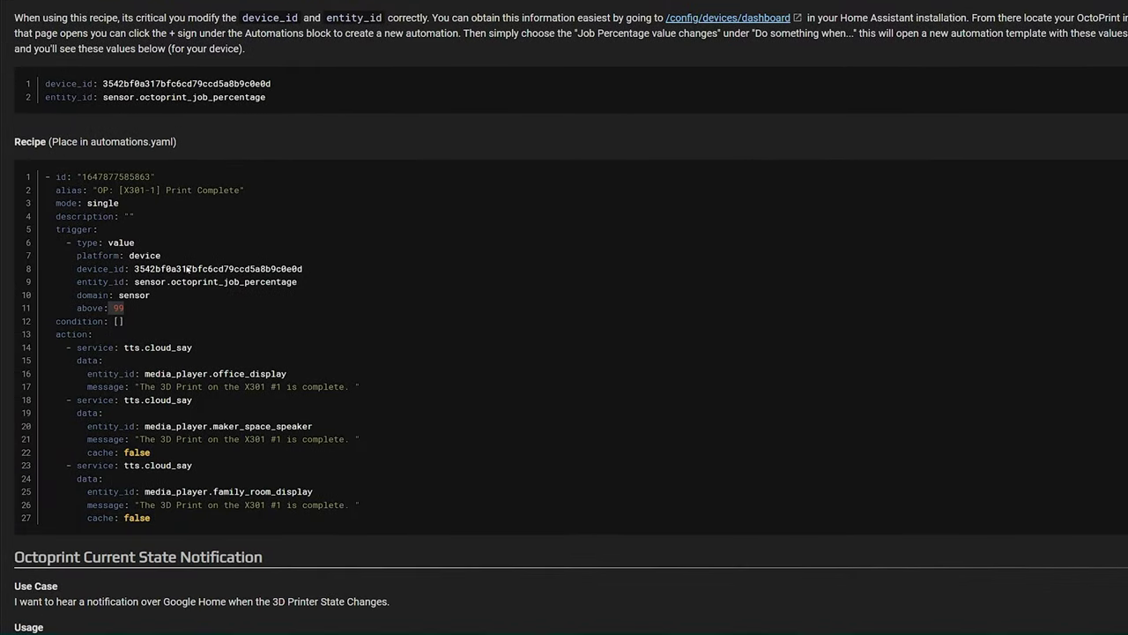
drag(173, 303, 44, 235)
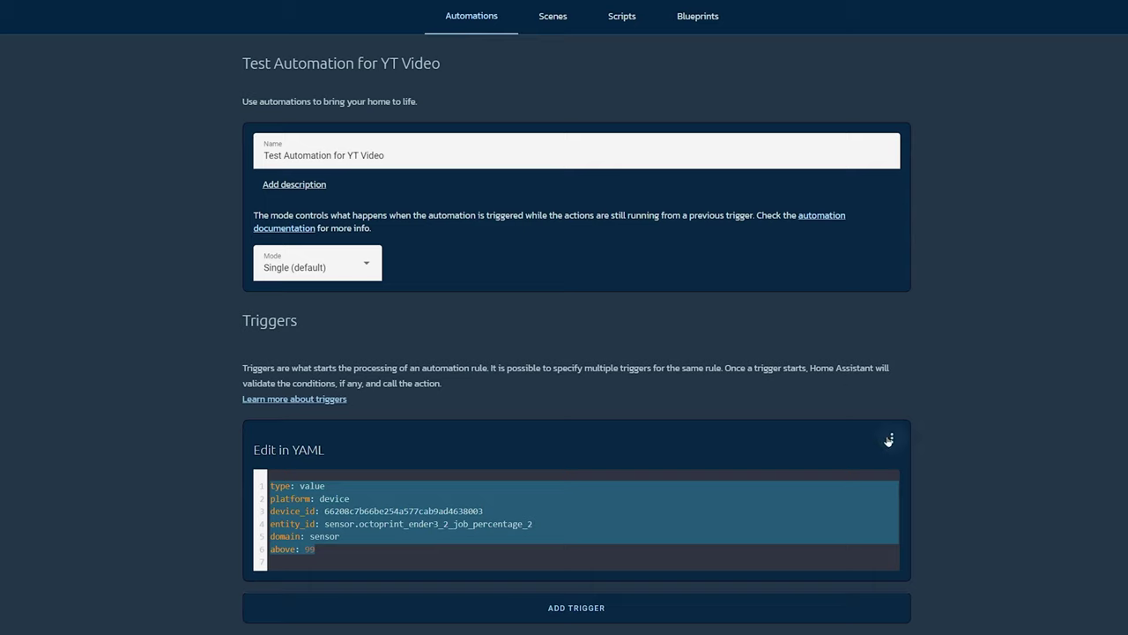
drag(269, 549, 292, 498)
click(891, 438)
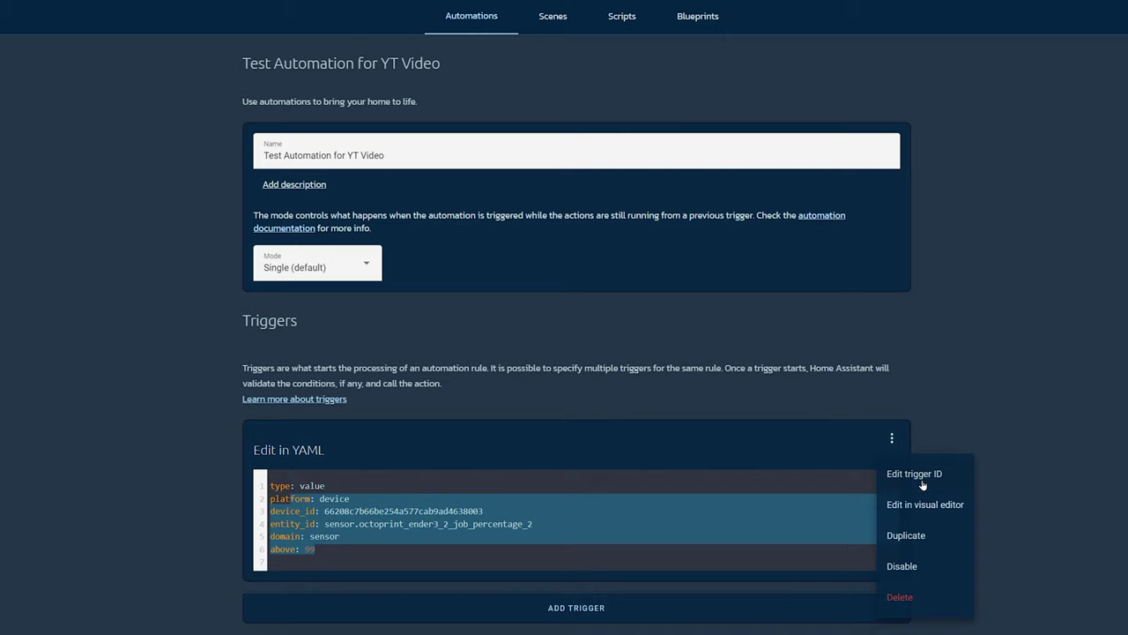
click(934, 508)
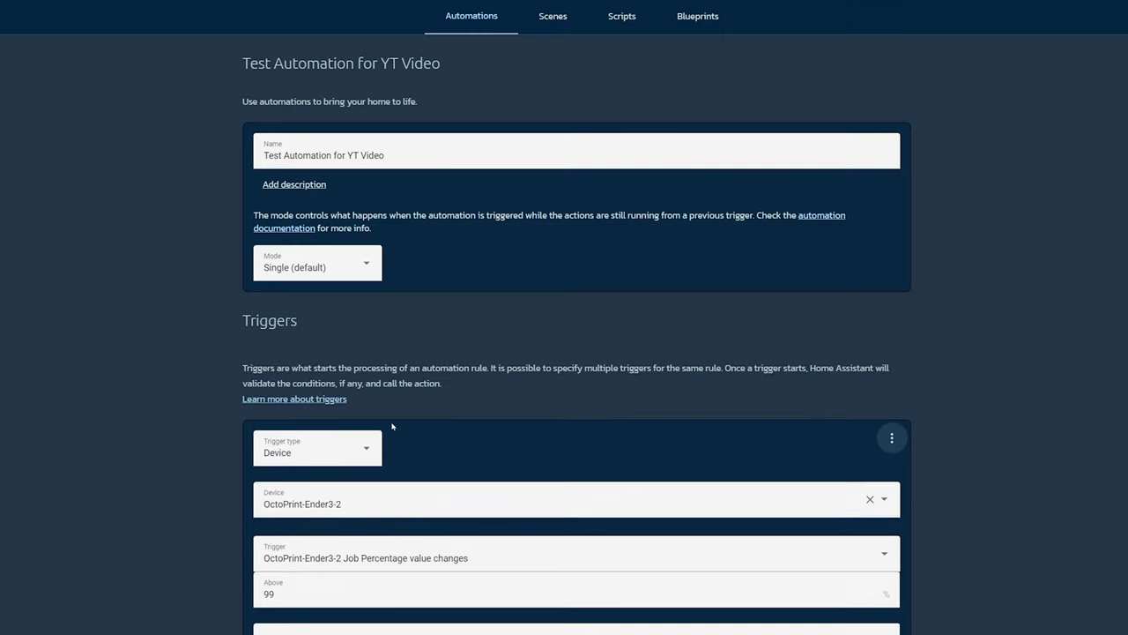
- Scroll down to Actions and highlight the recipe's empty condition line
scroll(378, 559, down, 3)
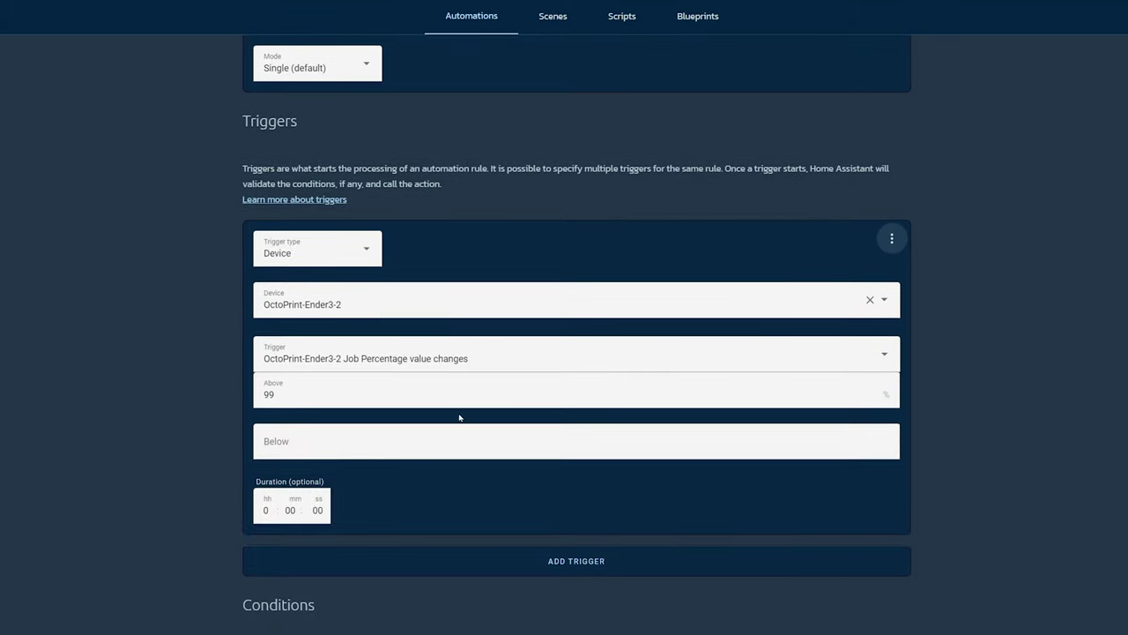
scroll(564, 352, down, 5)
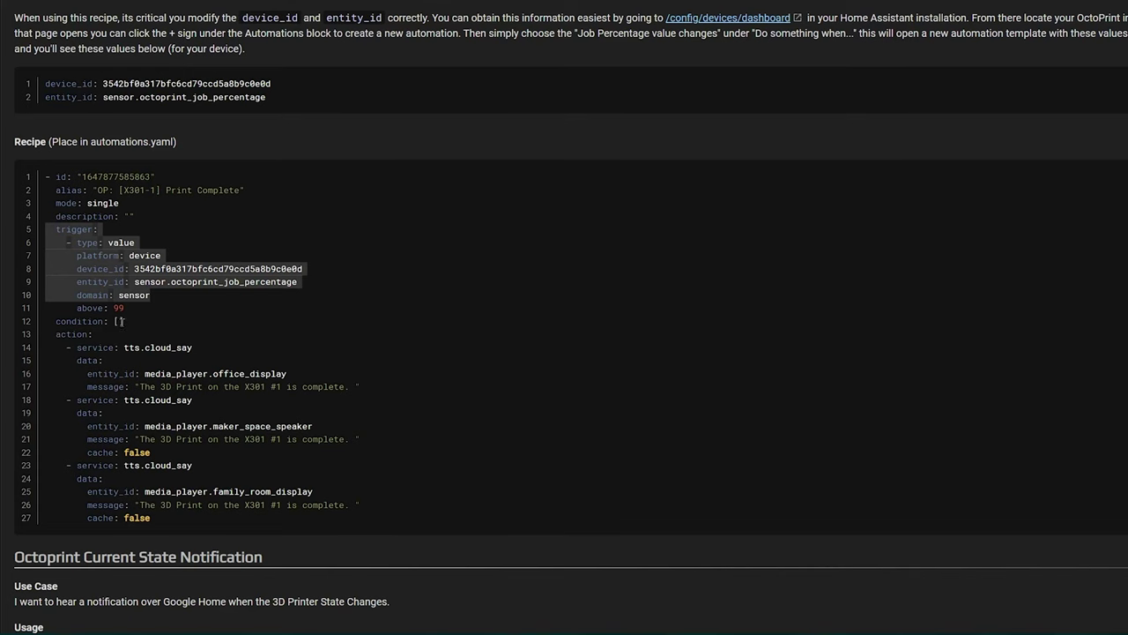
drag(122, 322, 54, 326)
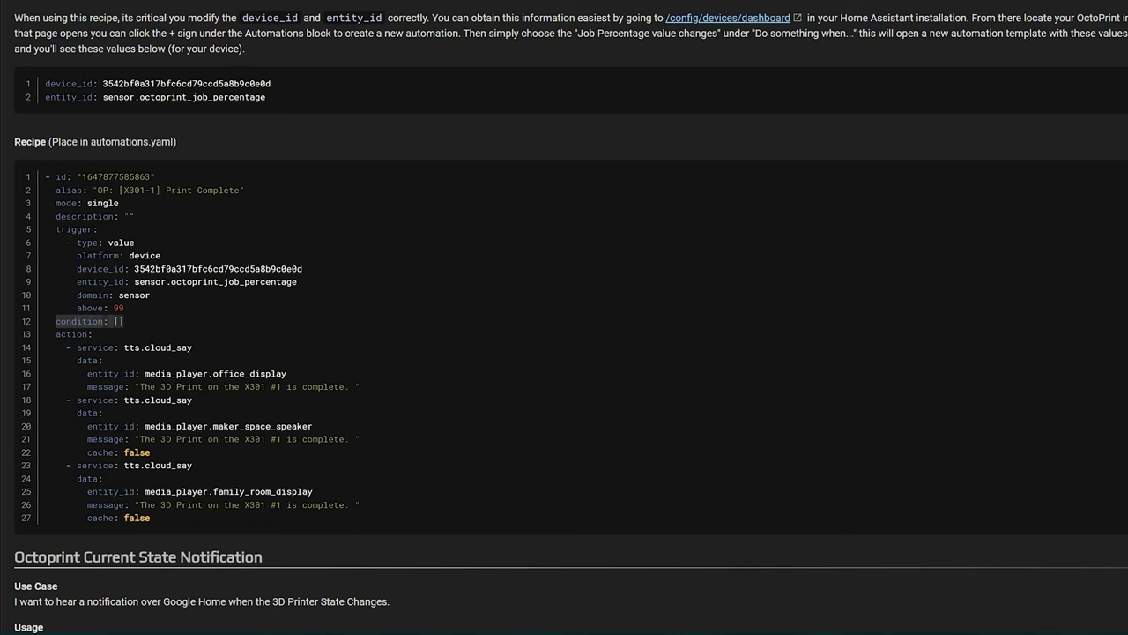
click(86, 349)
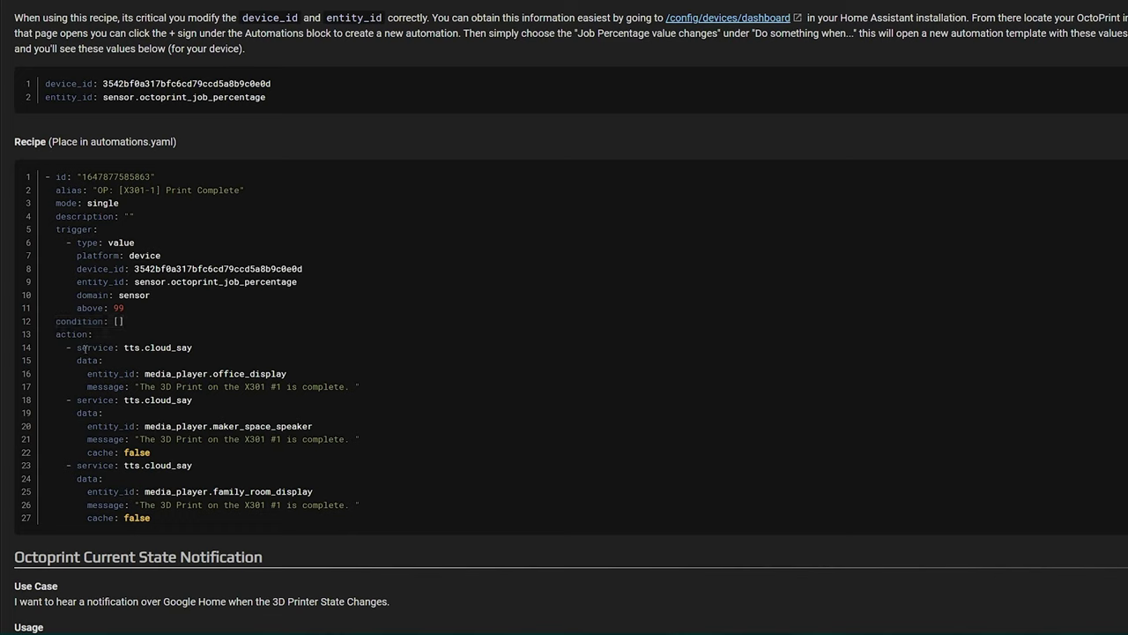
drag(69, 350, 309, 410)
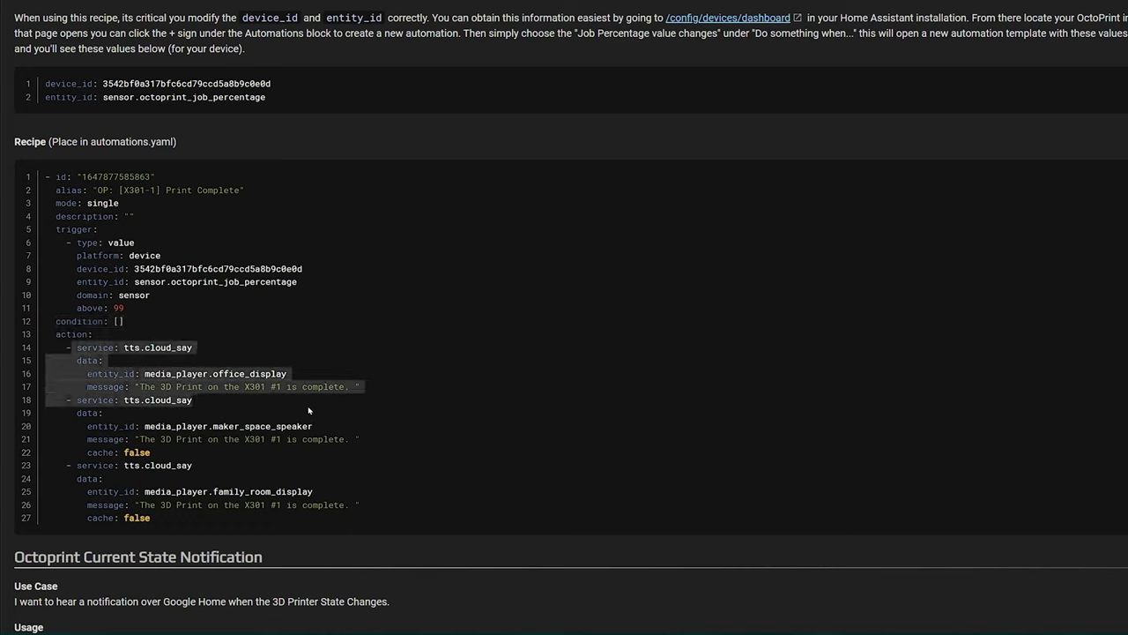
click(154, 370)
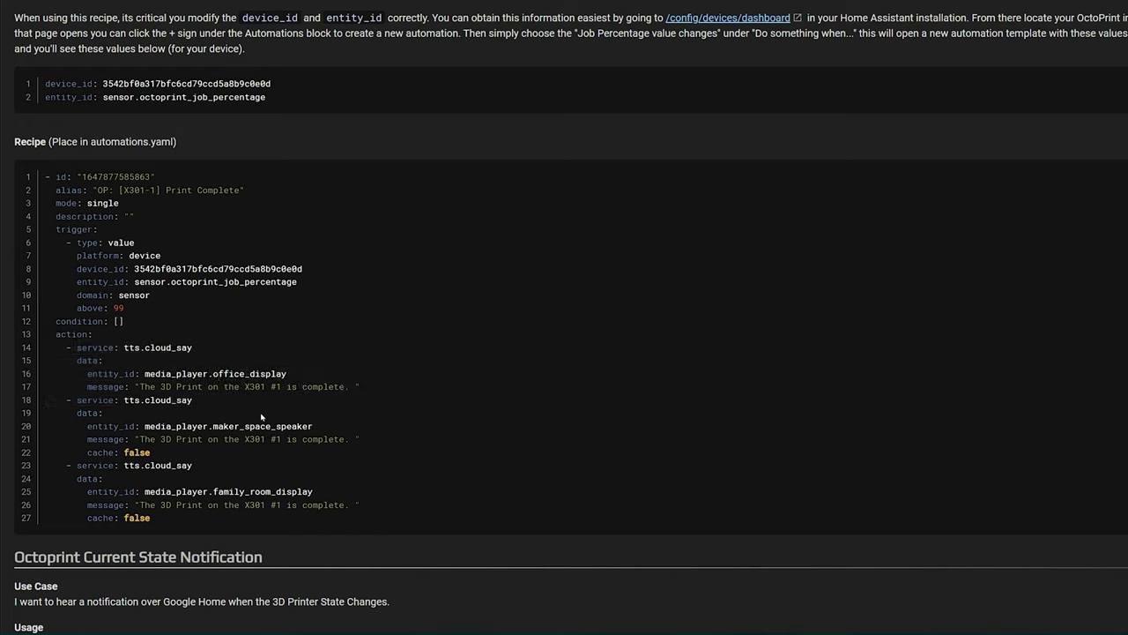
drag(145, 372, 288, 372)
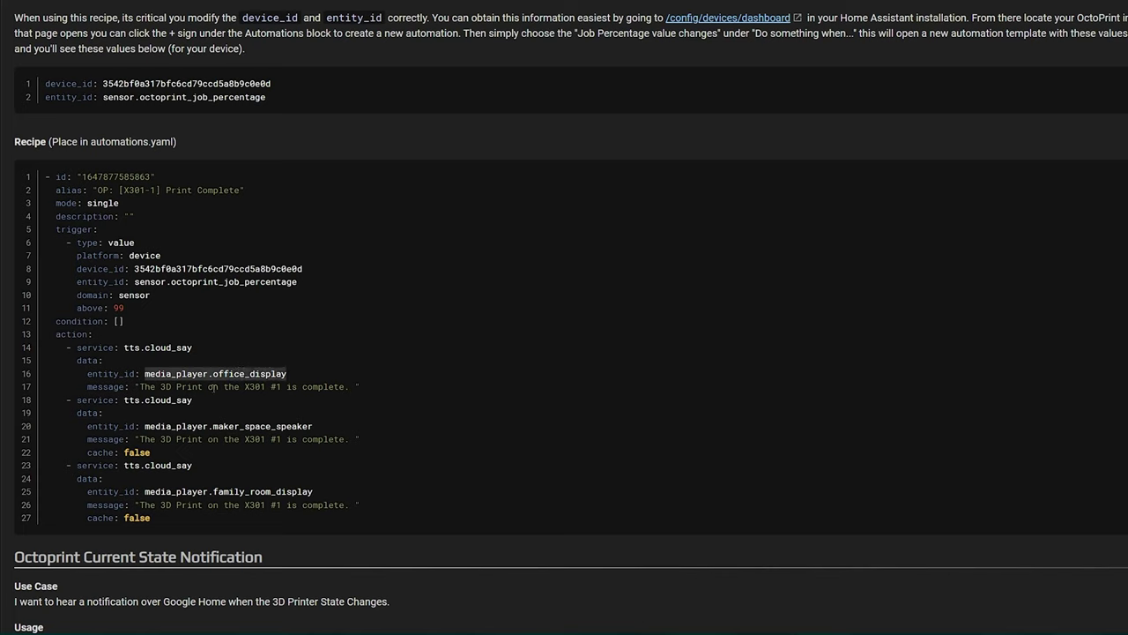
click(212, 386)
drag(193, 399, 70, 399)
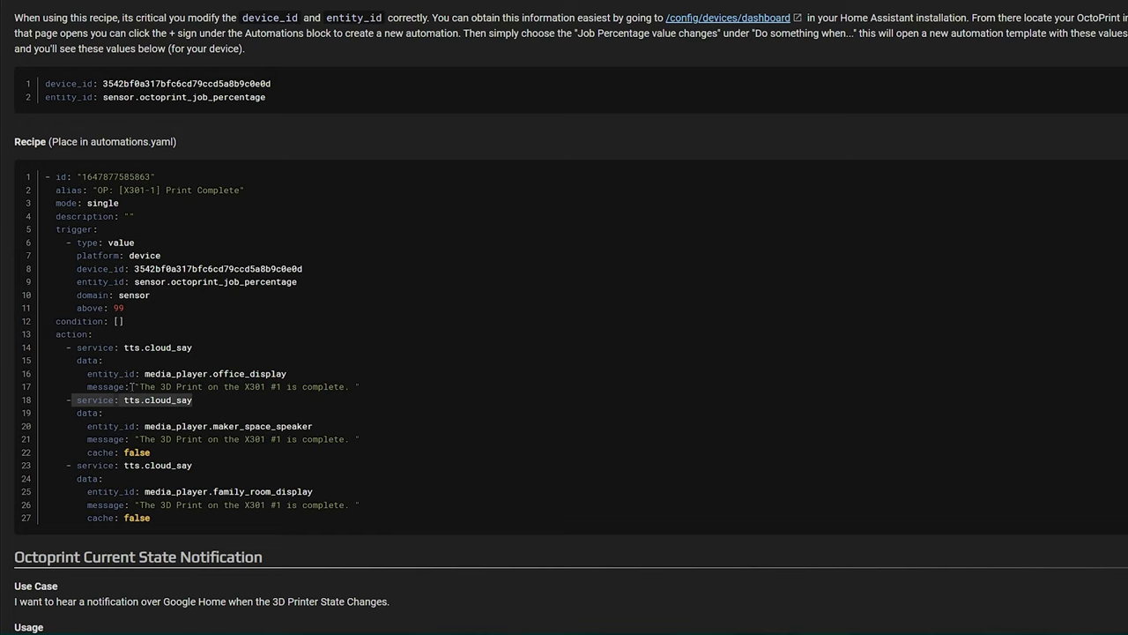
drag(134, 386, 364, 407)
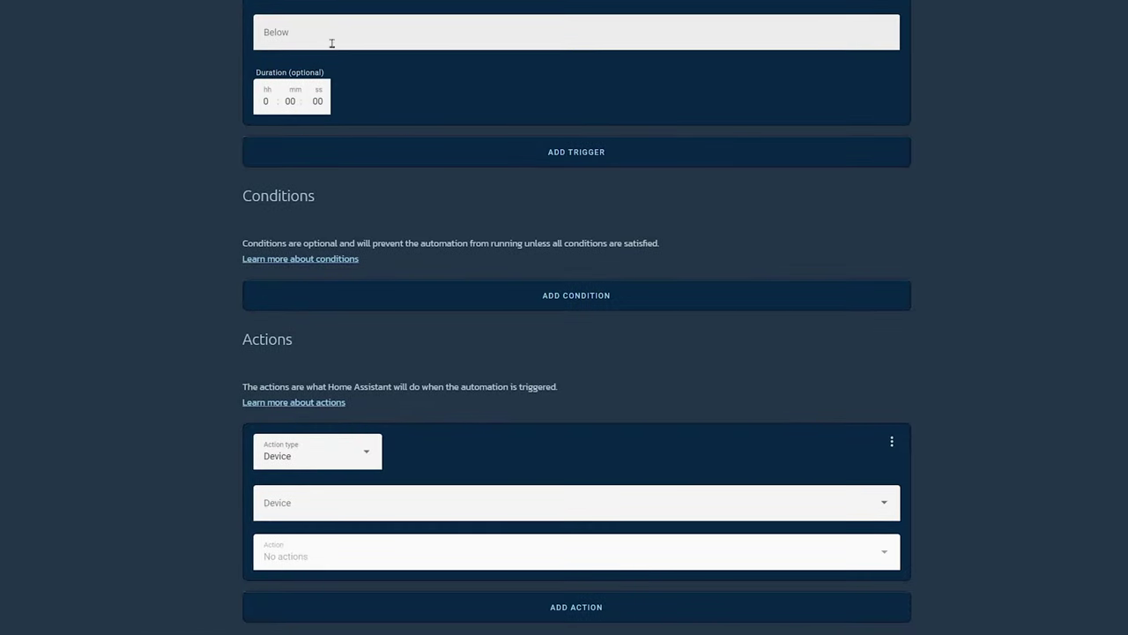
- Make the action a Call service step using the tts.cloud_say service
click(308, 458)
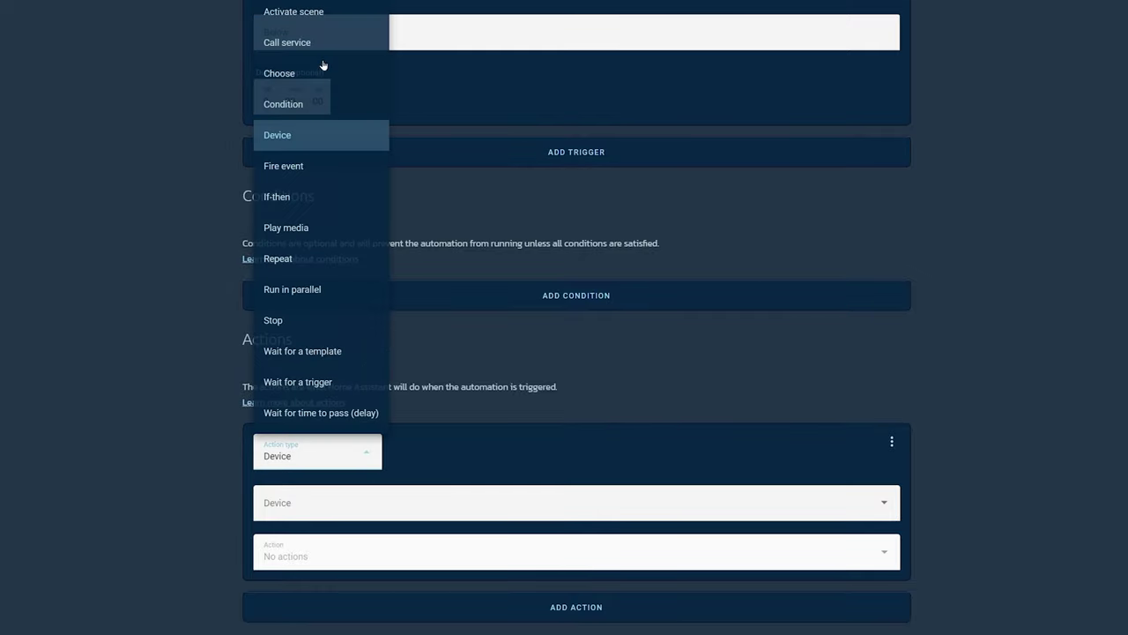
click(298, 139)
click(377, 446)
click(295, 44)
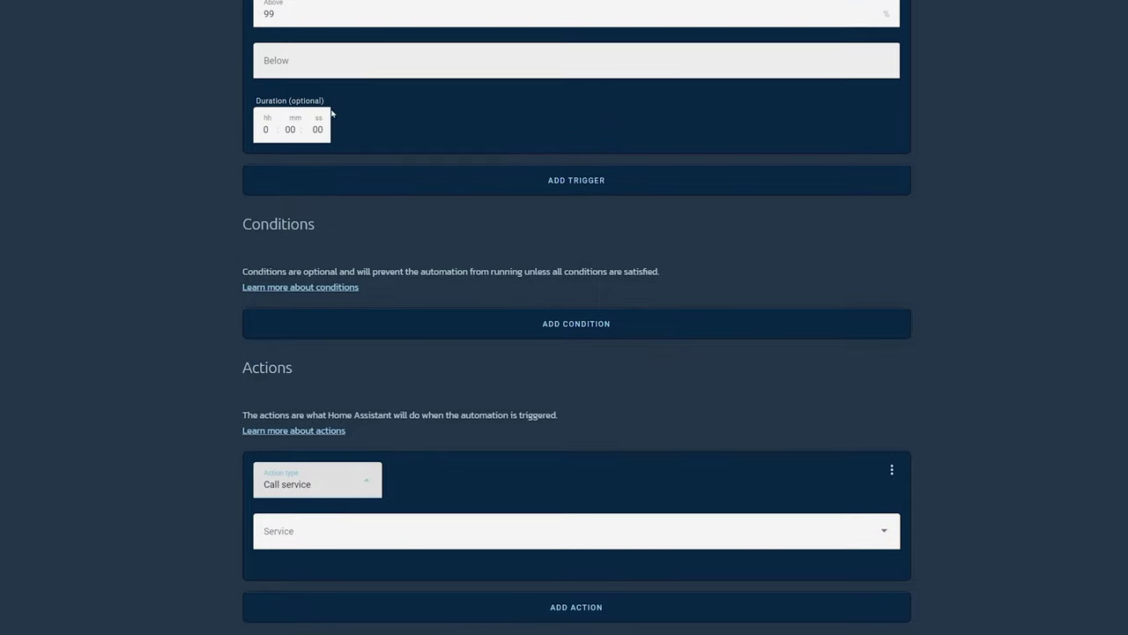
click(352, 531)
text(tts)
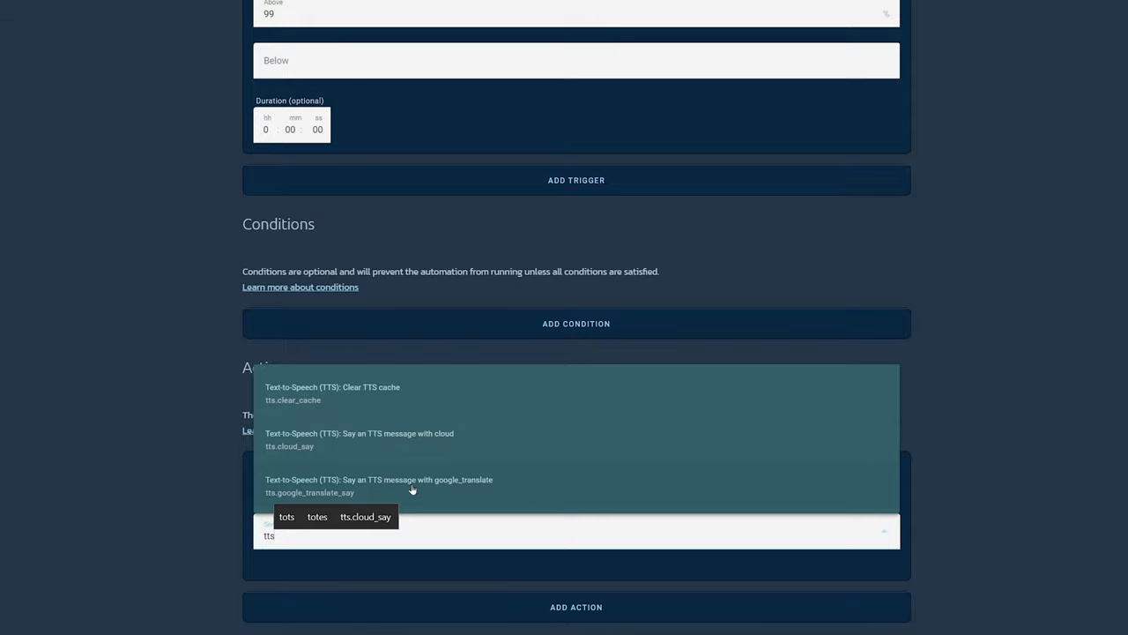
click(425, 442)
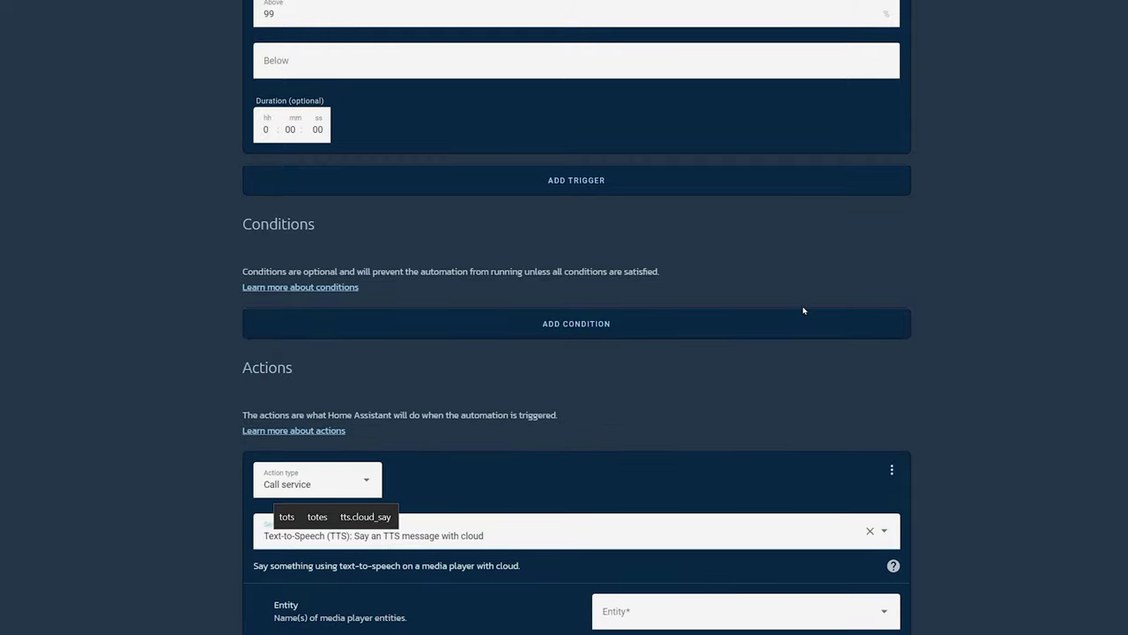
scroll(801, 312, down, 3)
click(655, 320)
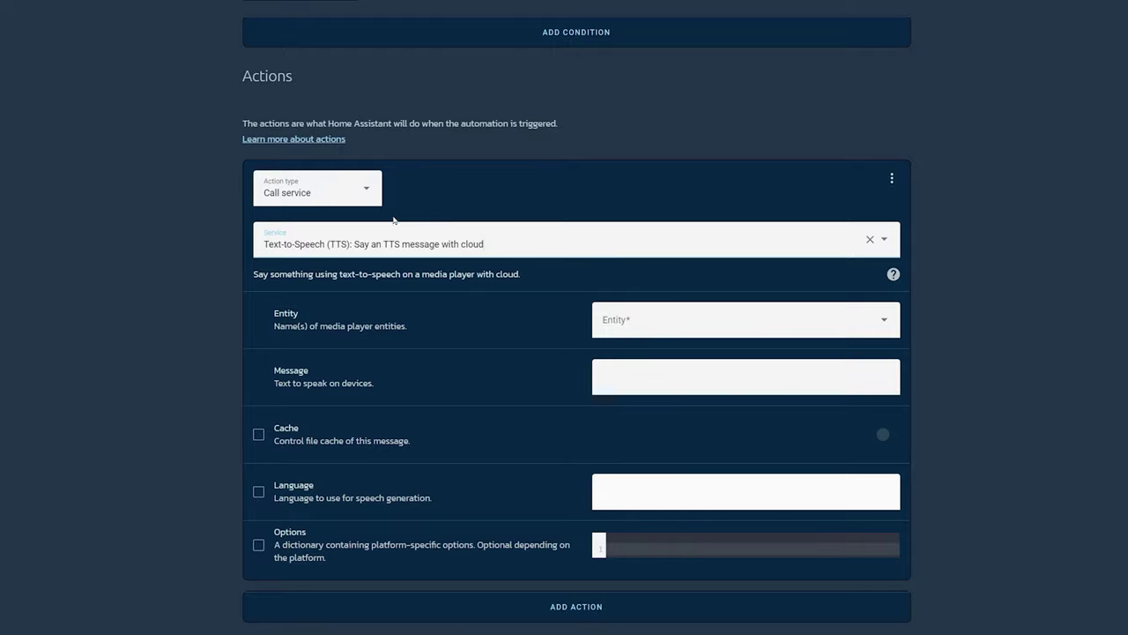
- Choose Office display as the TTS media player entity
click(700, 325)
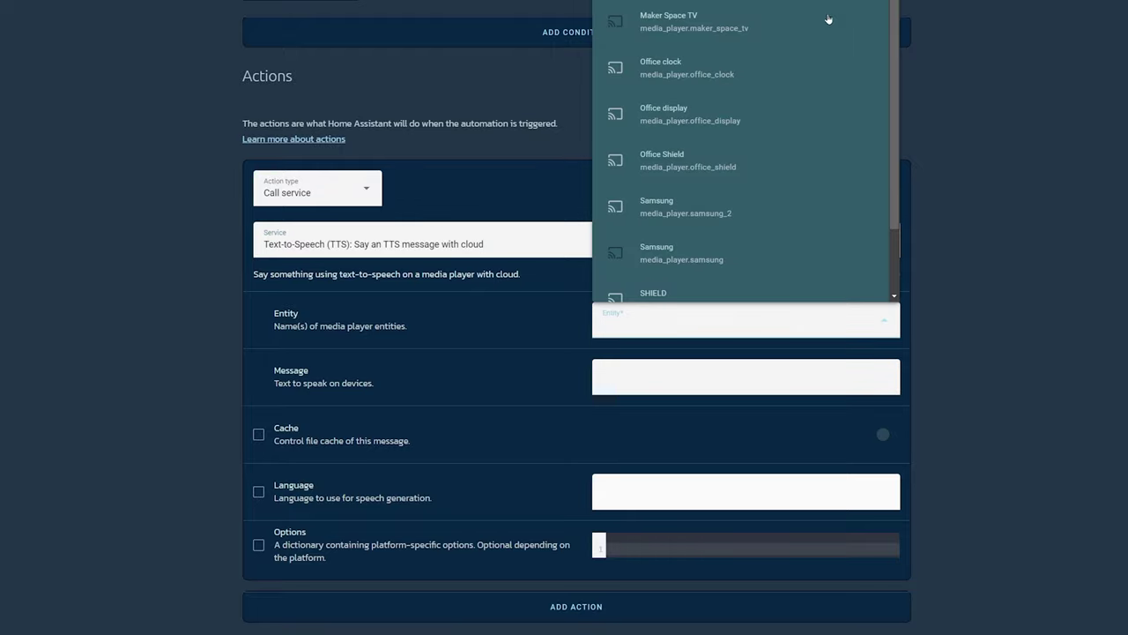
click(691, 119)
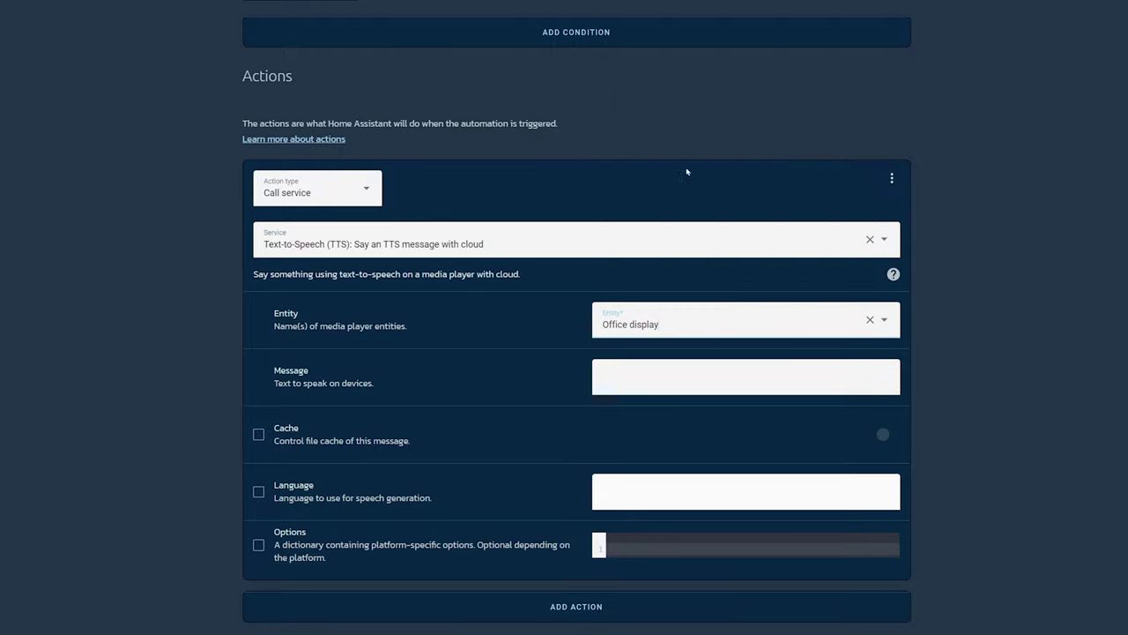
click(635, 388)
scroll(270, 55, up, 4)
drag(304, 40, 125, 179)
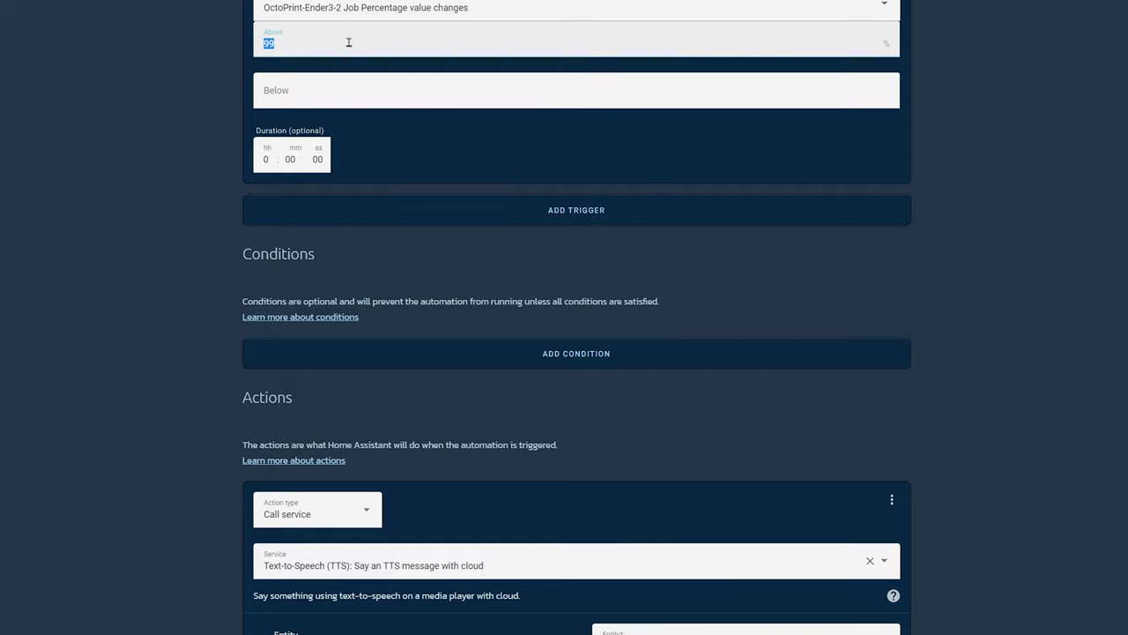
scroll(207, 227, down, 4)
- Enter the message 'The Ender 3 #2 has completed printing.'
click(629, 387)
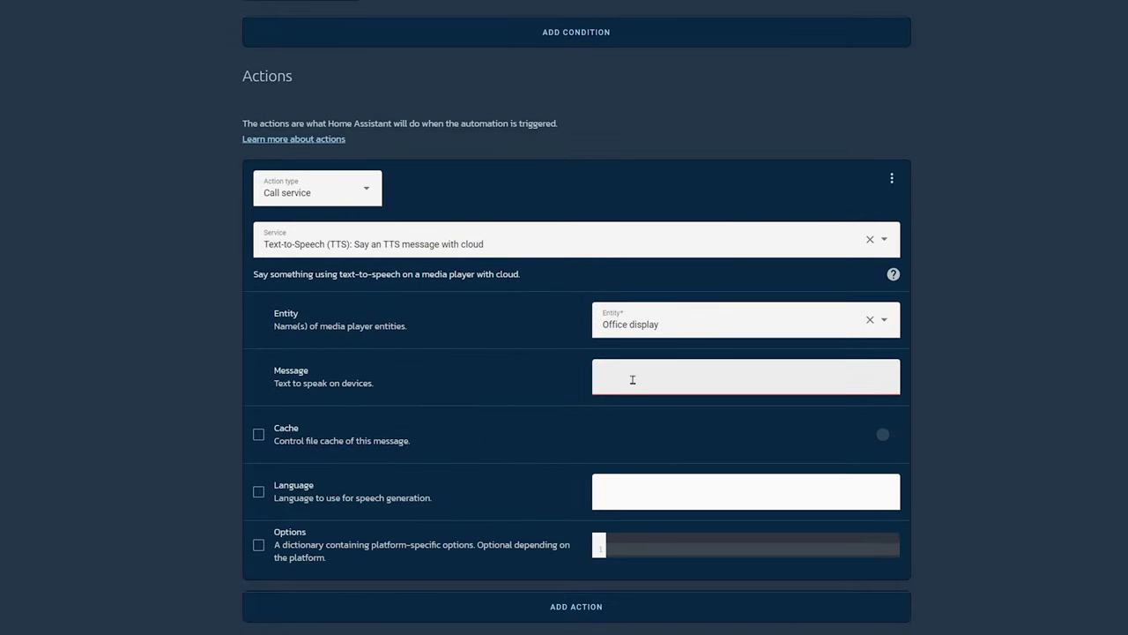
text(The Ender 3 #2 has completed printing.)
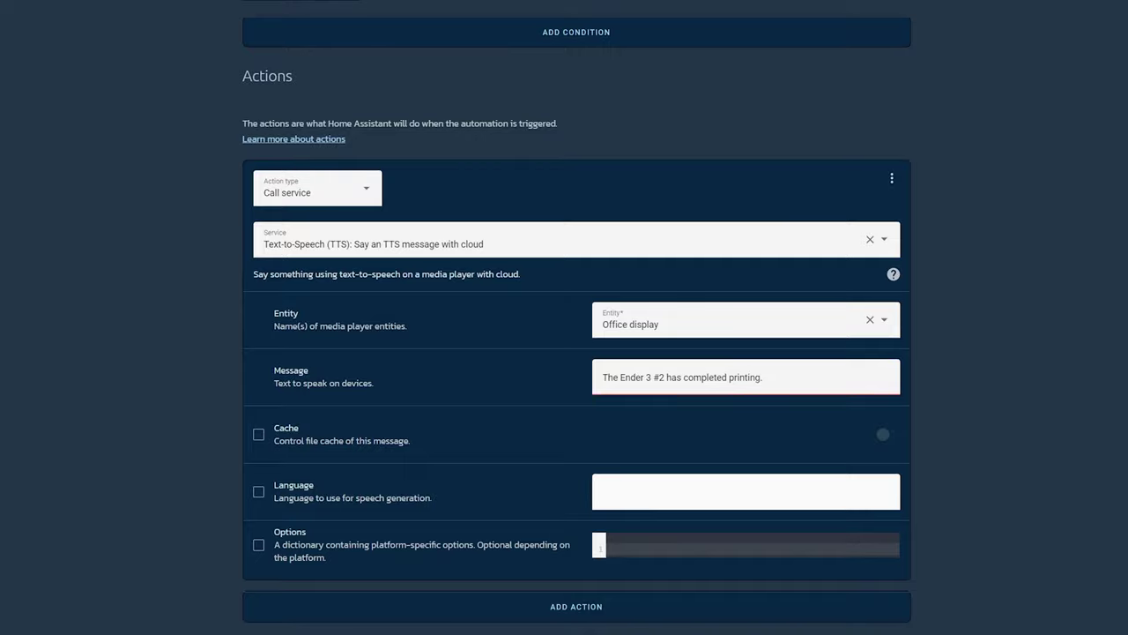
click(954, 250)
scroll(788, 103, up, 5)
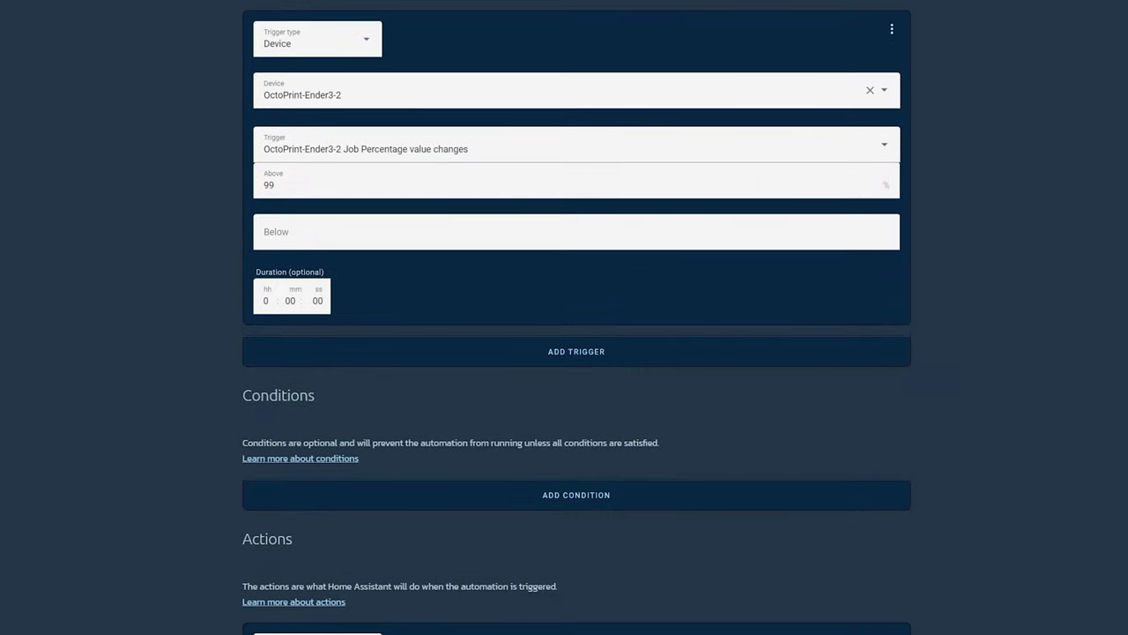
scroll(731, 40, down, 5)
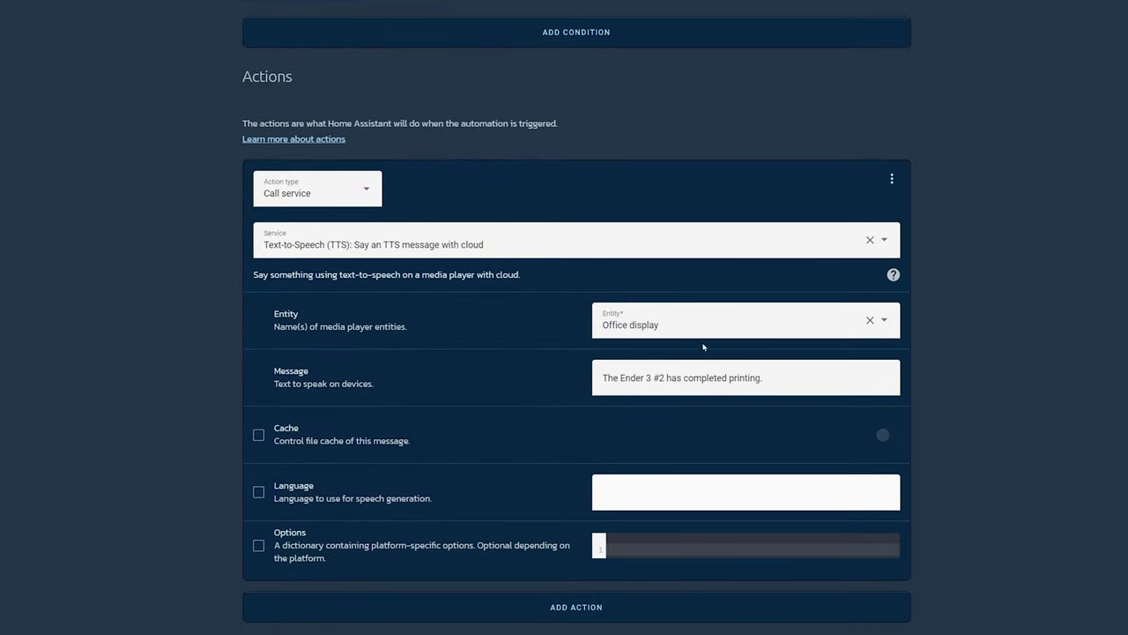
scroll(237, 147, up, 5)
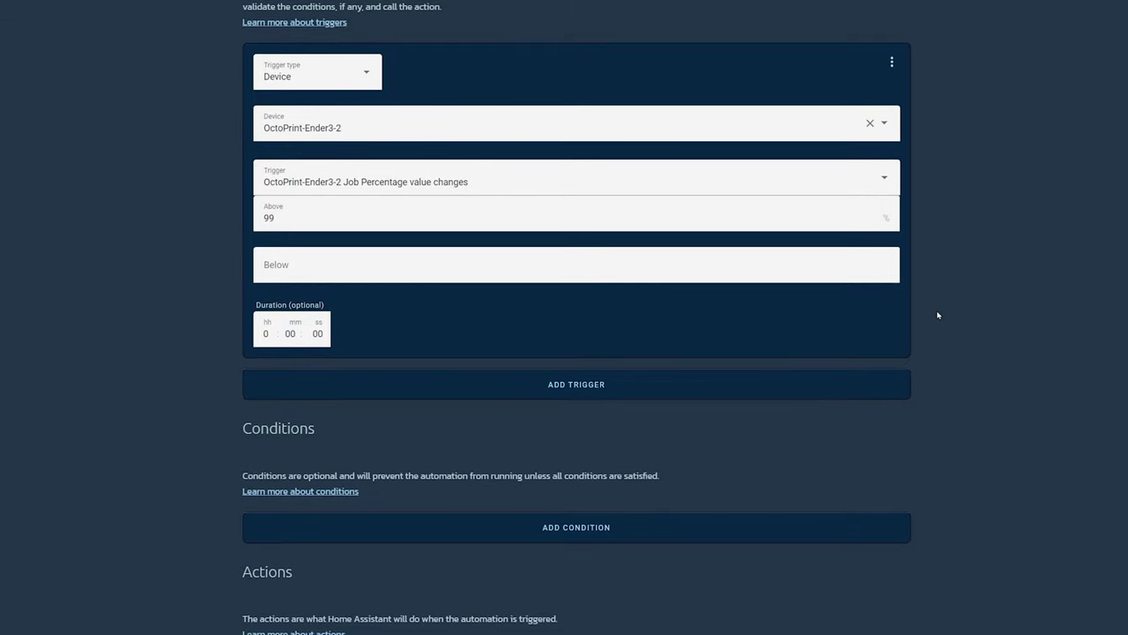
scroll(937, 315, down, 5)
scroll(522, 272, down, 1)
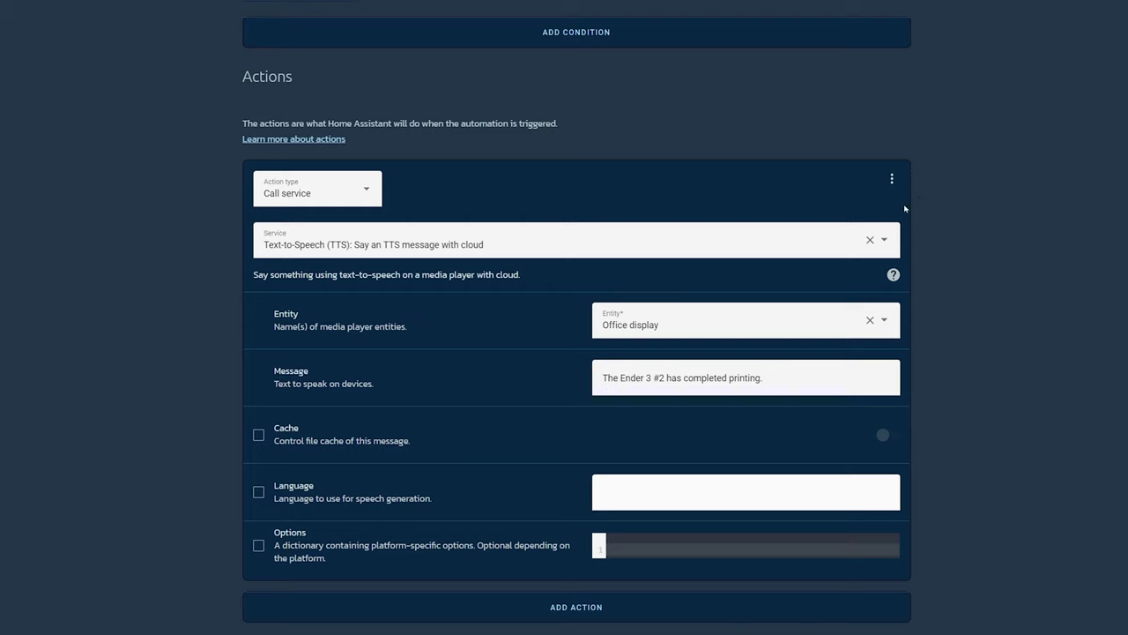
- Test-run the TTS action from its menu so the Office display speaks the message
click(891, 179)
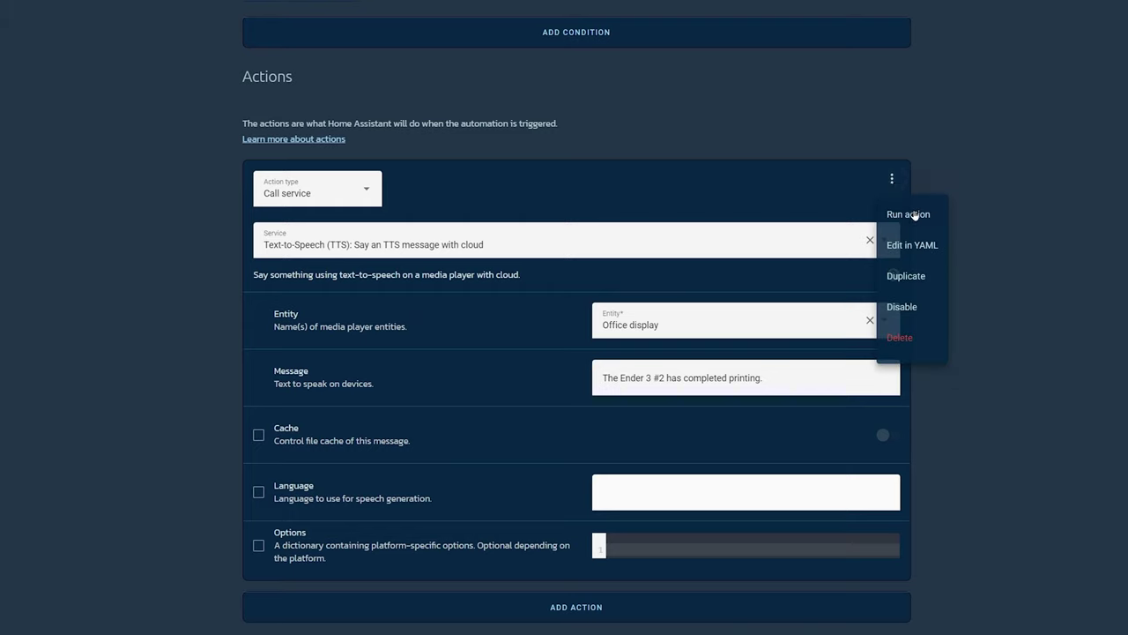
click(915, 215)
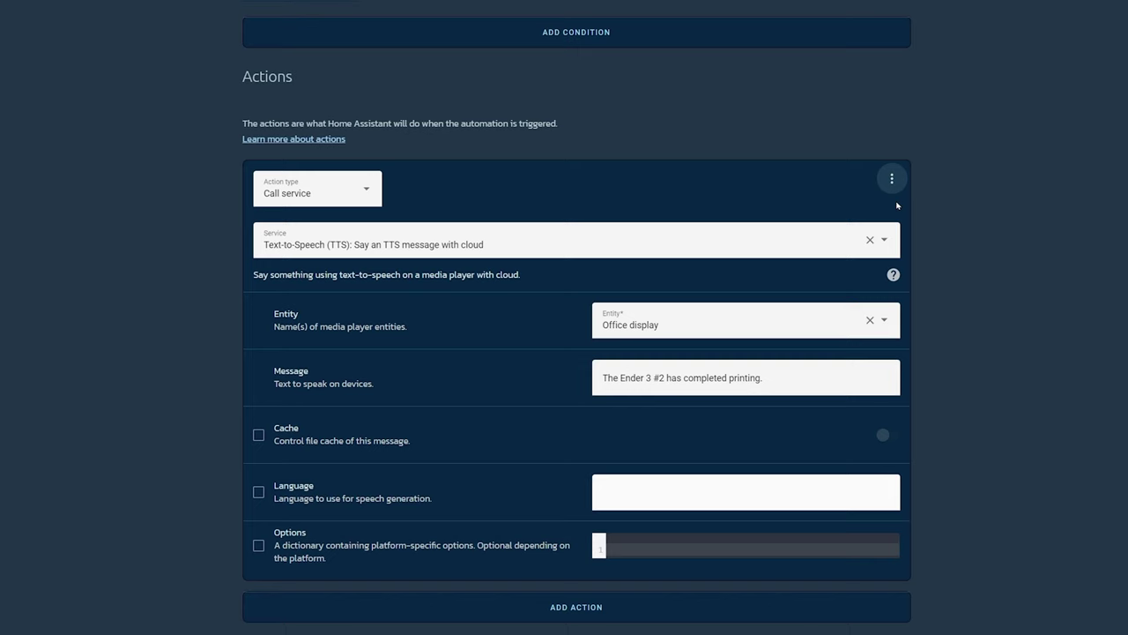
click(891, 179)
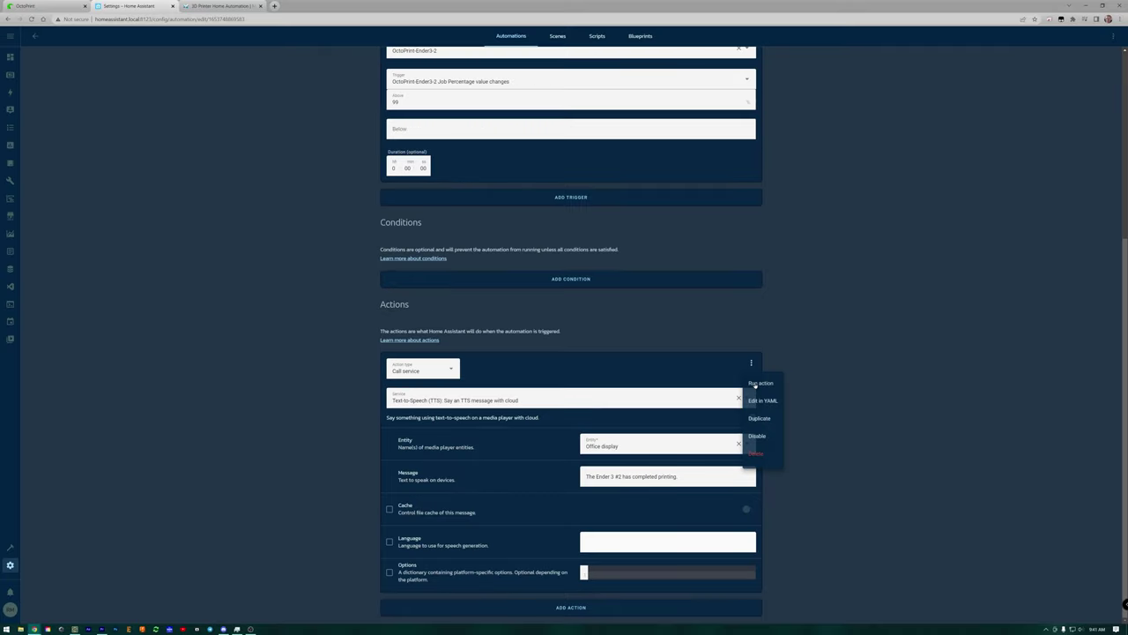
click(899, 219)
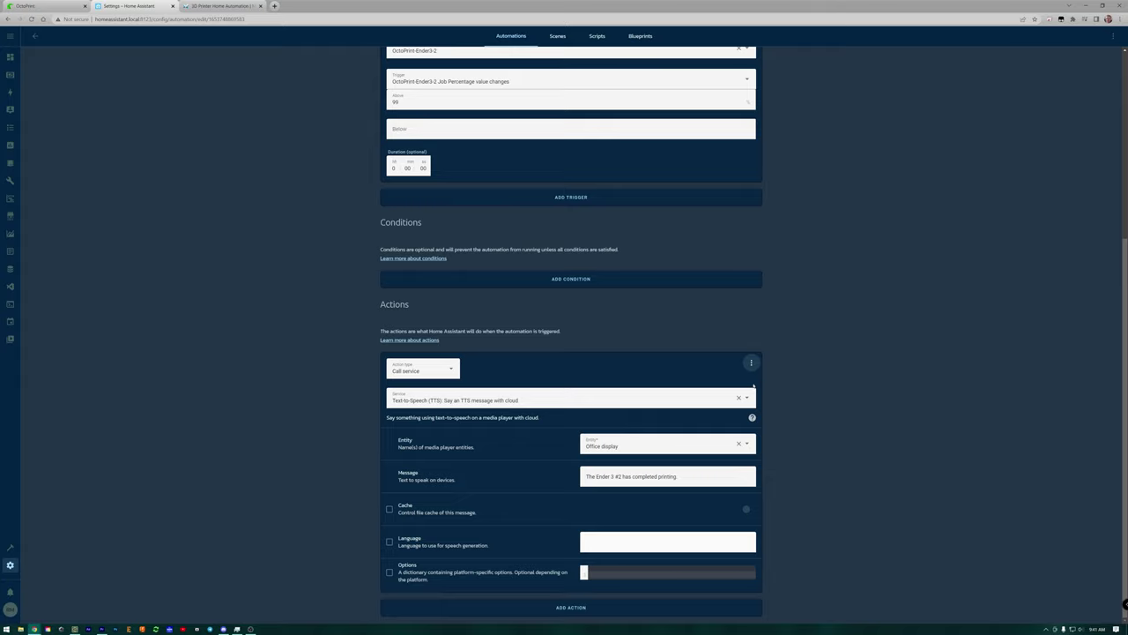
scroll(312, 275, up, 4)
scroll(312, 275, down, 4)
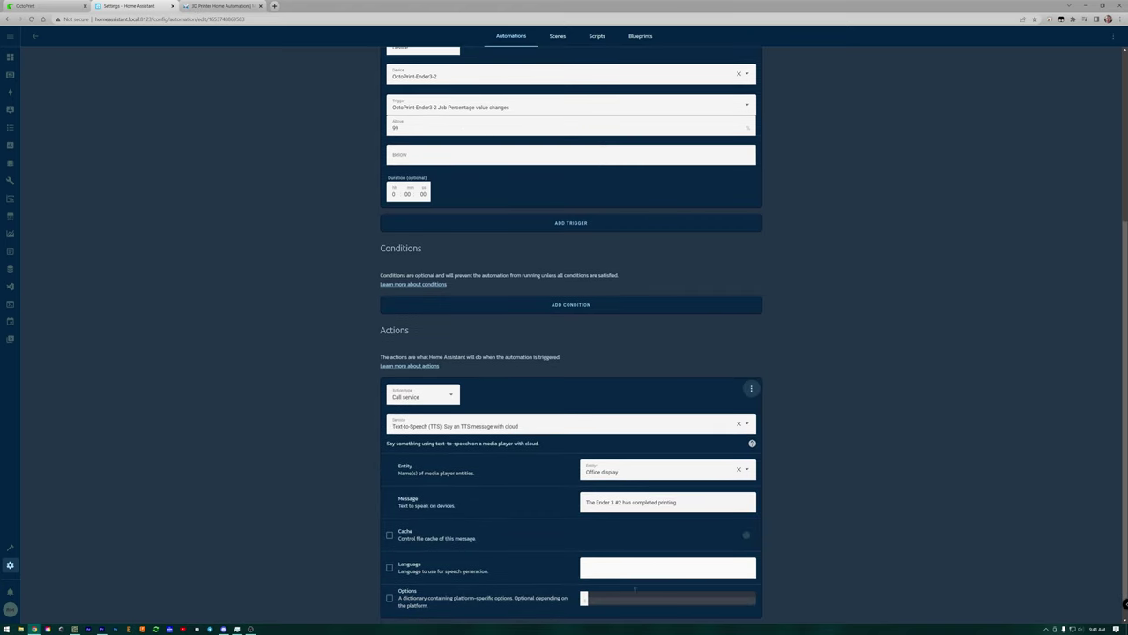
- Go back to the automations list and cycle through browser tabs, ending on the wiki recipe
scroll(220, 280, up, 4)
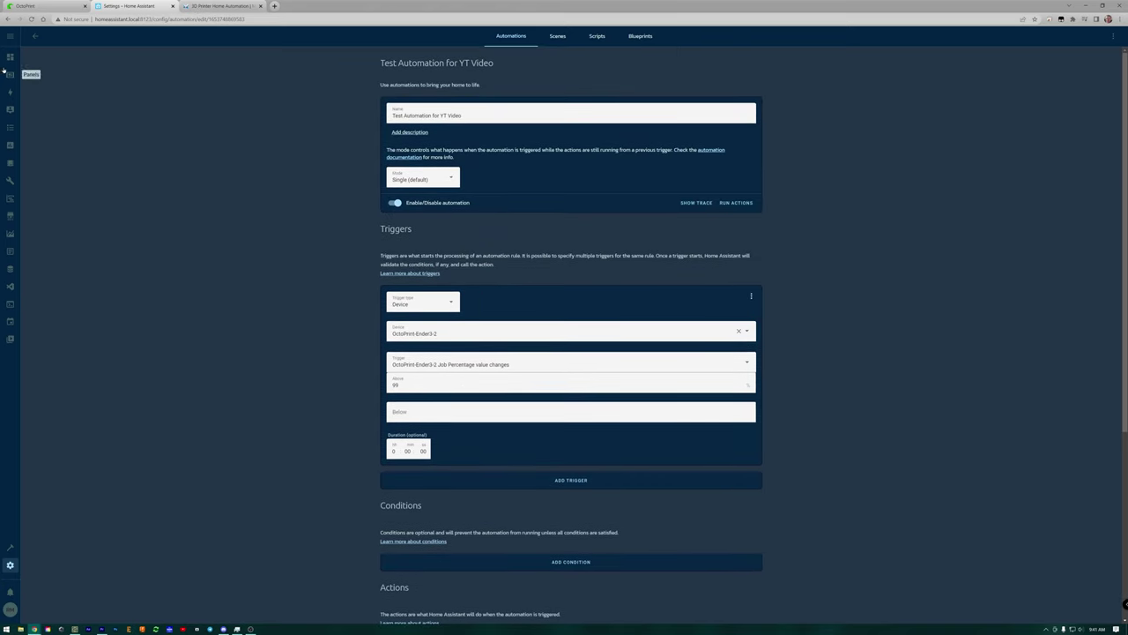
click(34, 35)
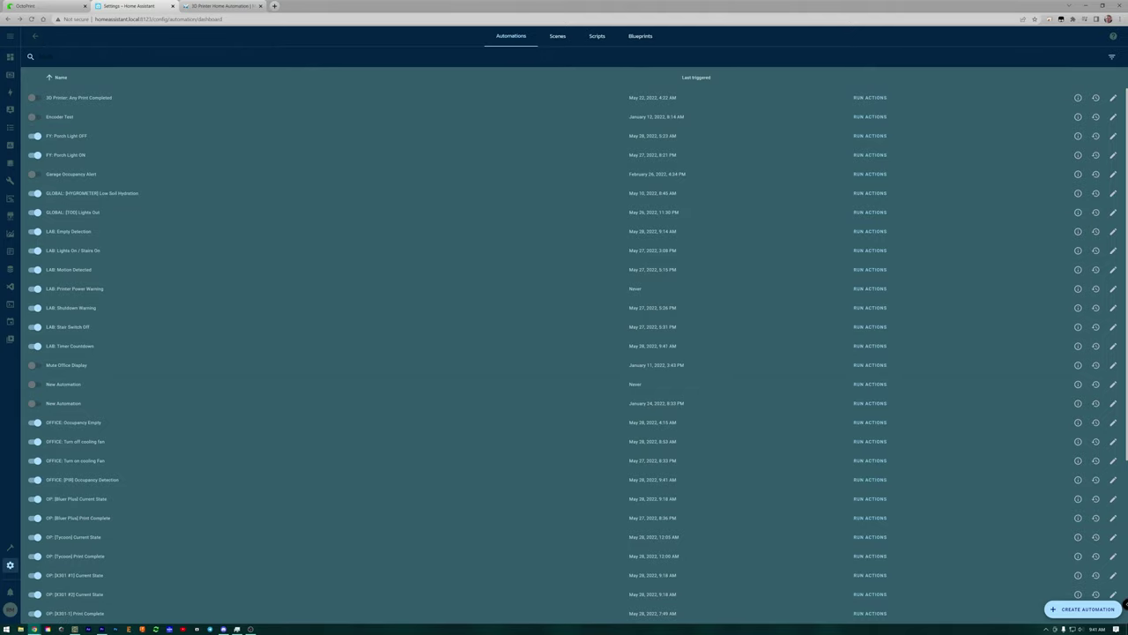
click(31, 7)
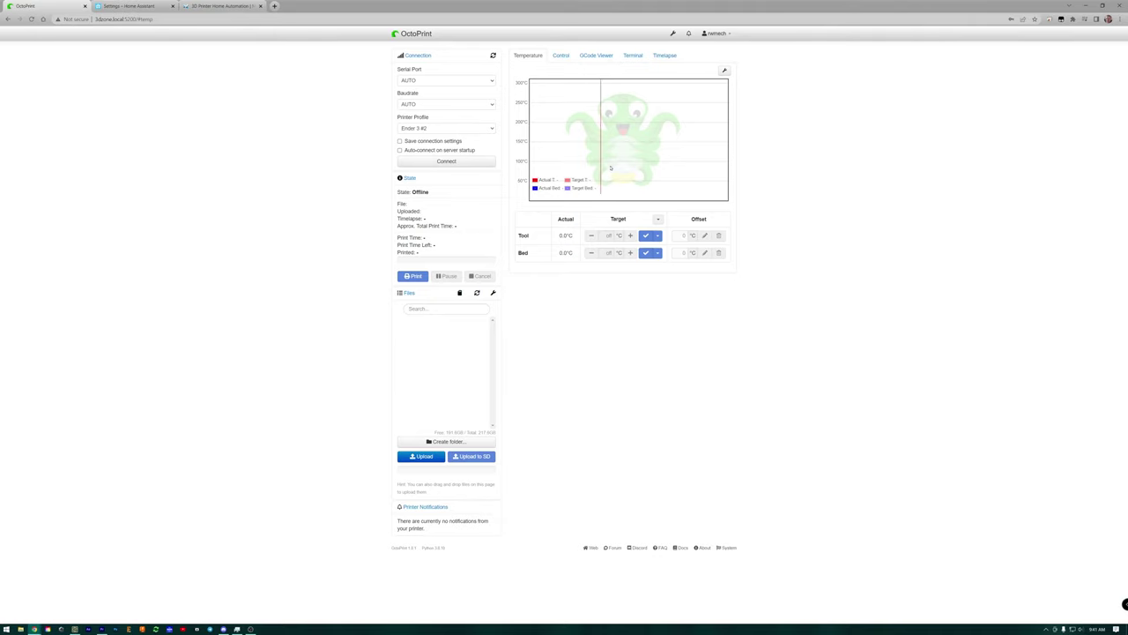
click(194, 6)
click(132, 6)
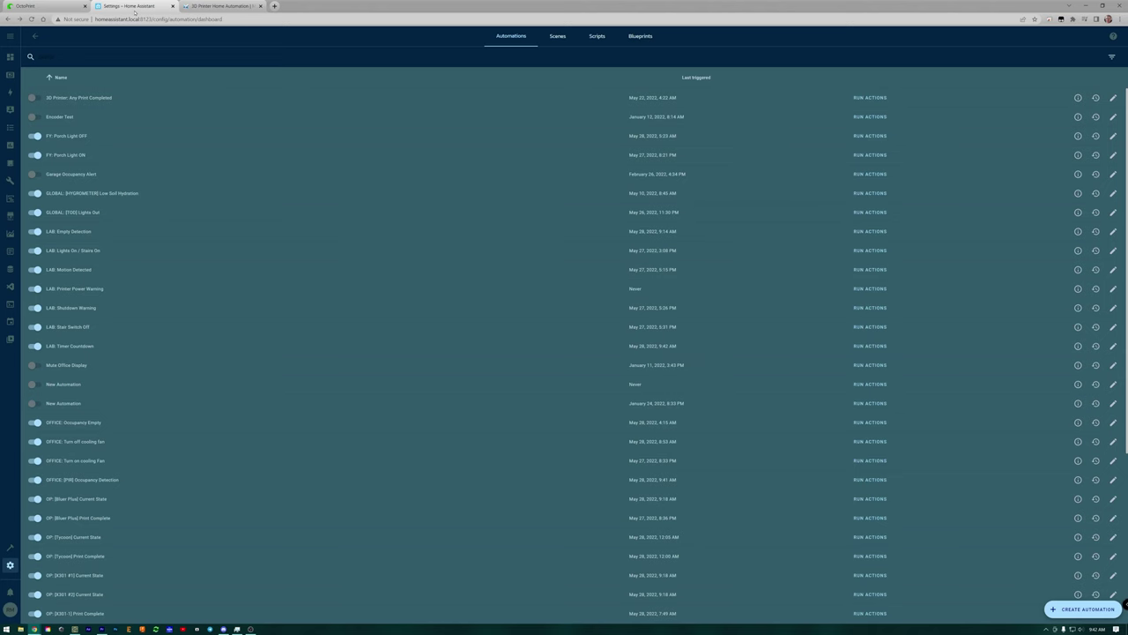
click(231, 7)
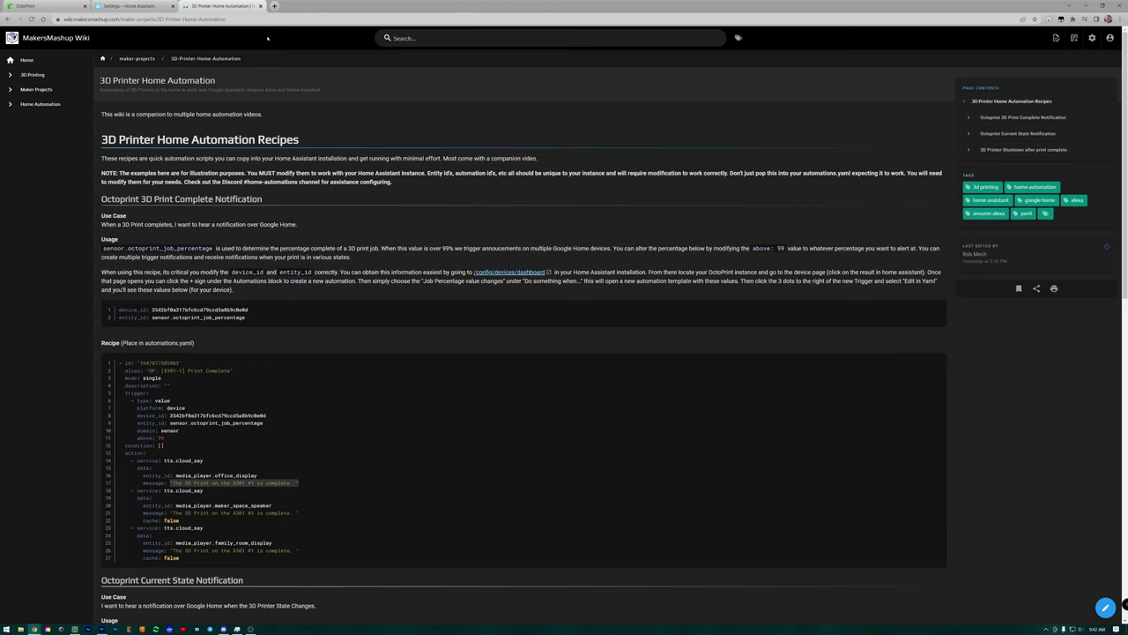
click(160, 6)
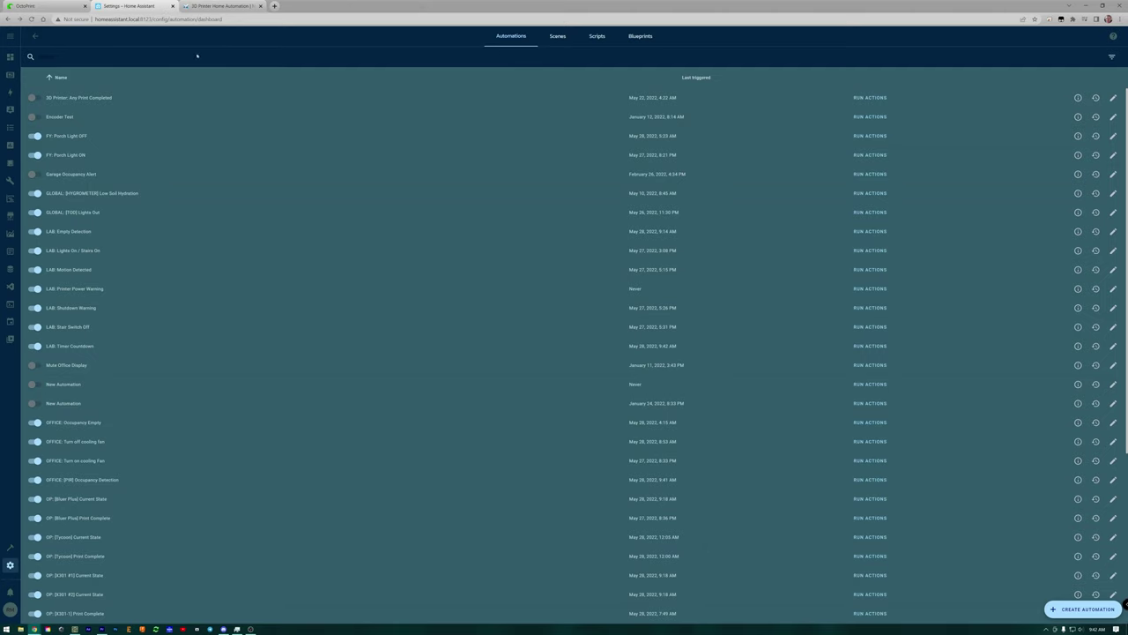
click(232, 6)
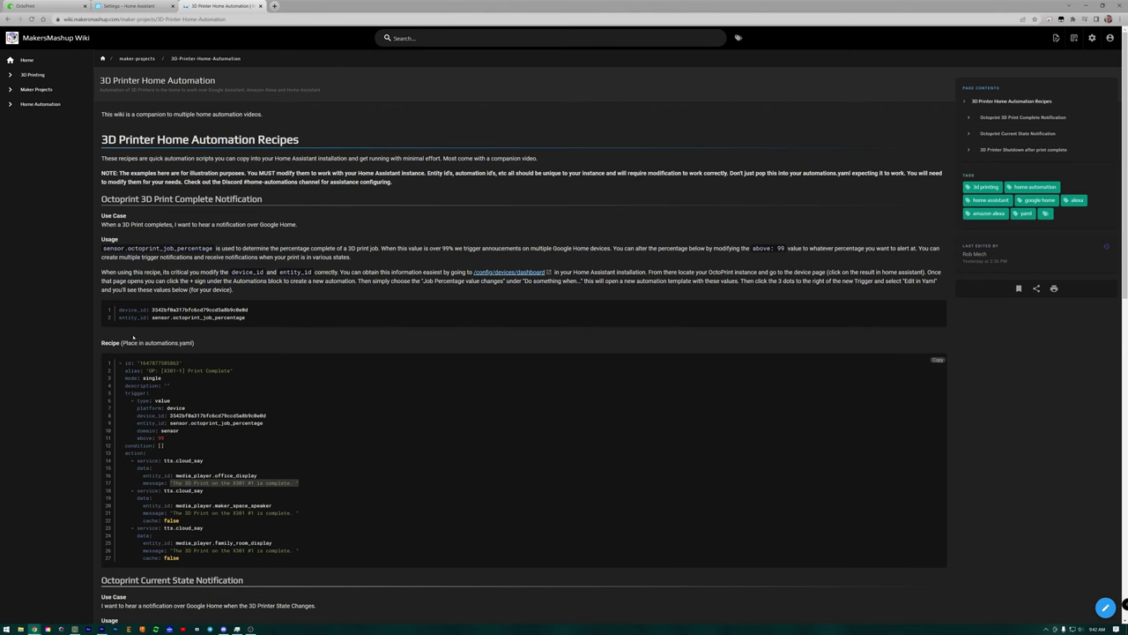
scroll(240, 537, down, 5)
scroll(95, 242, up, 2)
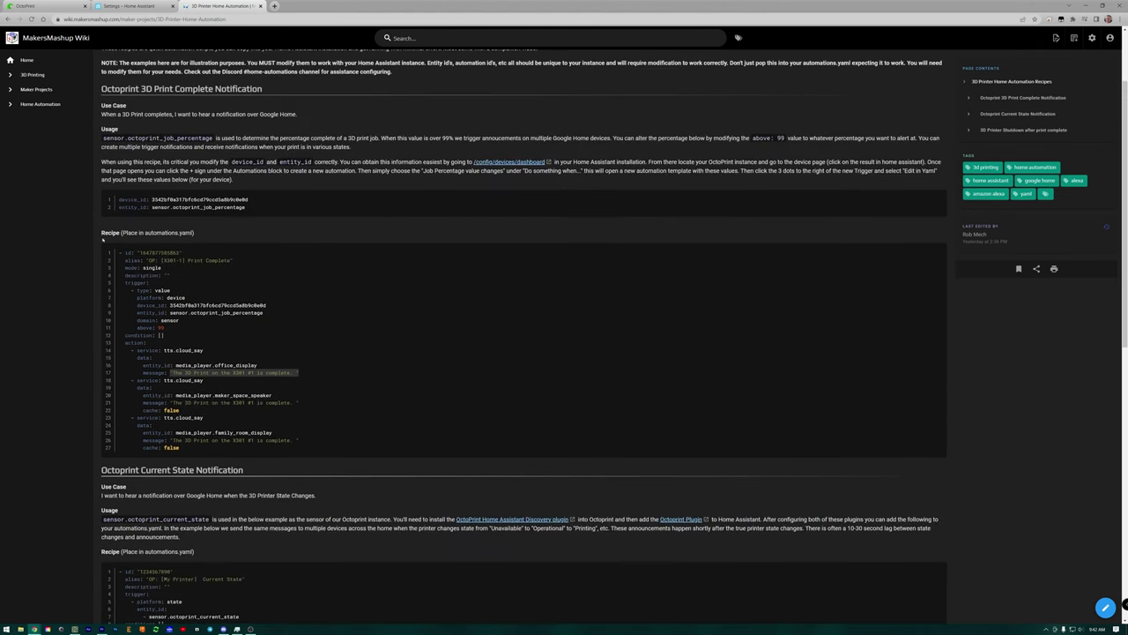